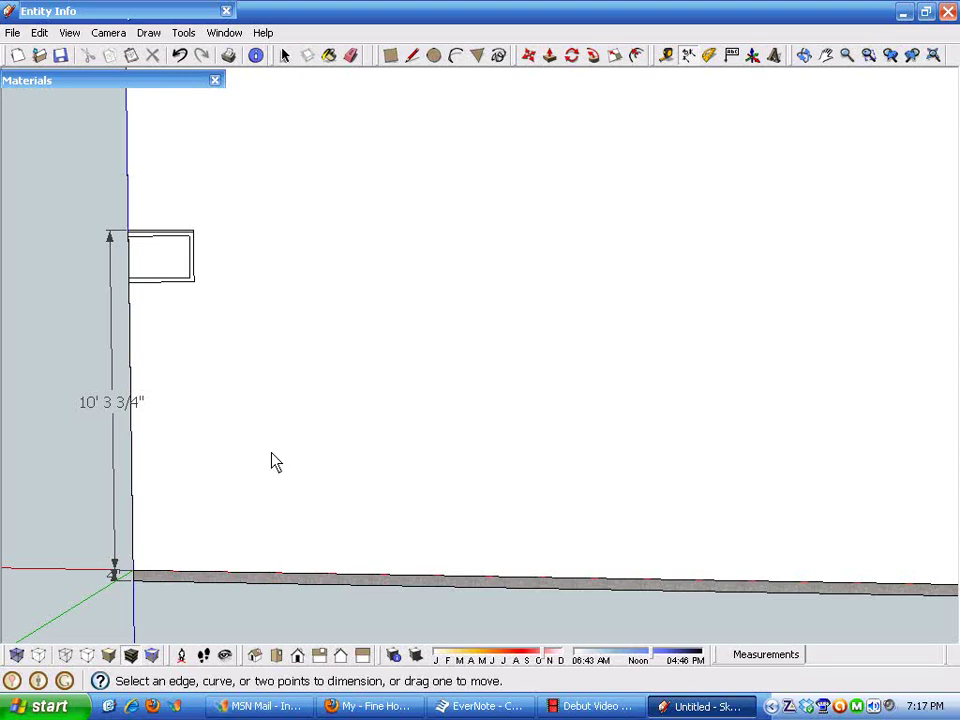
Orbit and zoom in on the box top beside the wall and its 10' 3 3/4" dimension
key(o)
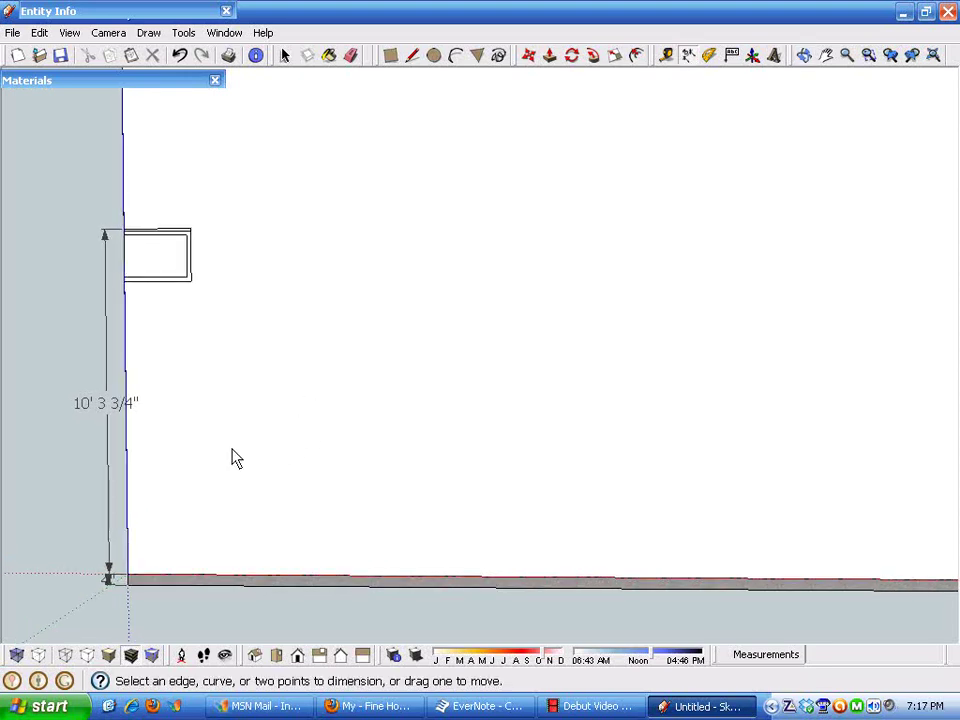
middle_drag(223, 431, 203, 460)
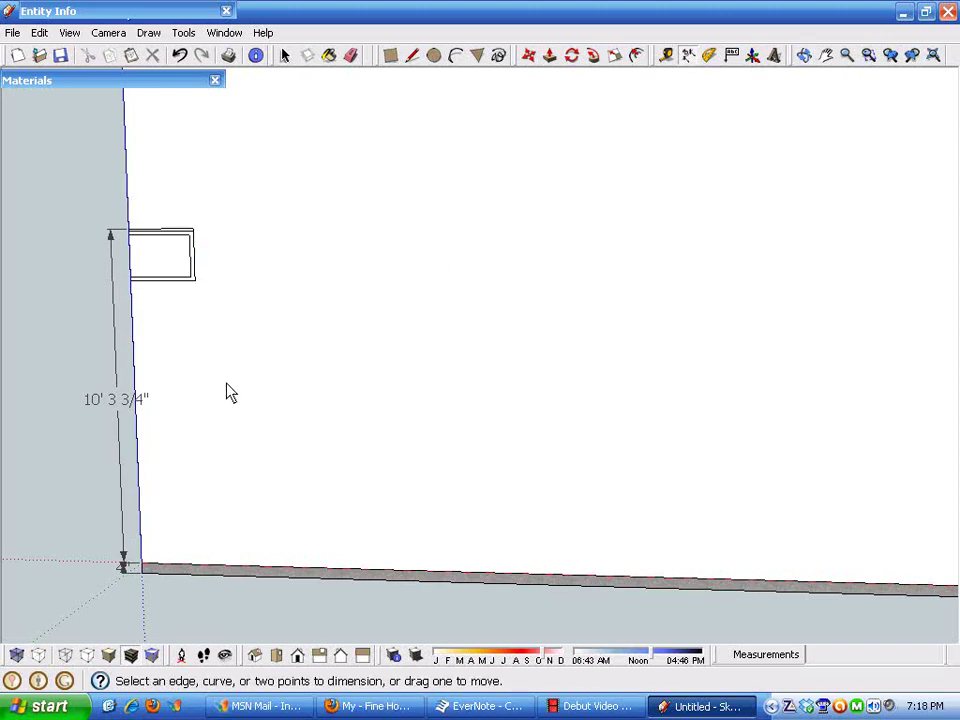
middle_drag(230, 393, 287, 403)
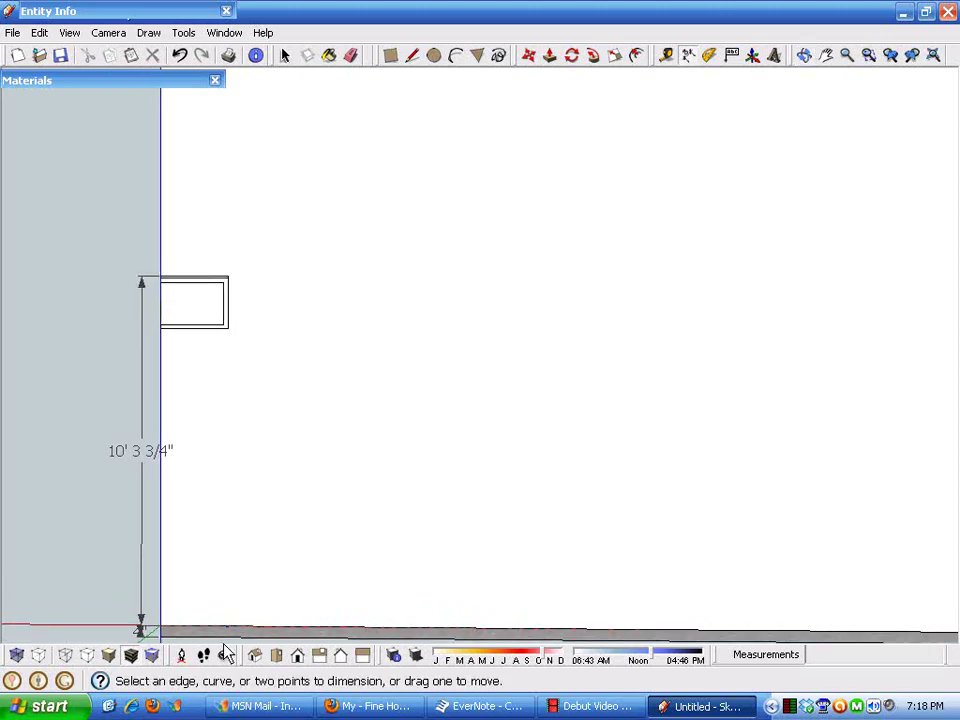
middle_drag(227, 534, 281, 347)
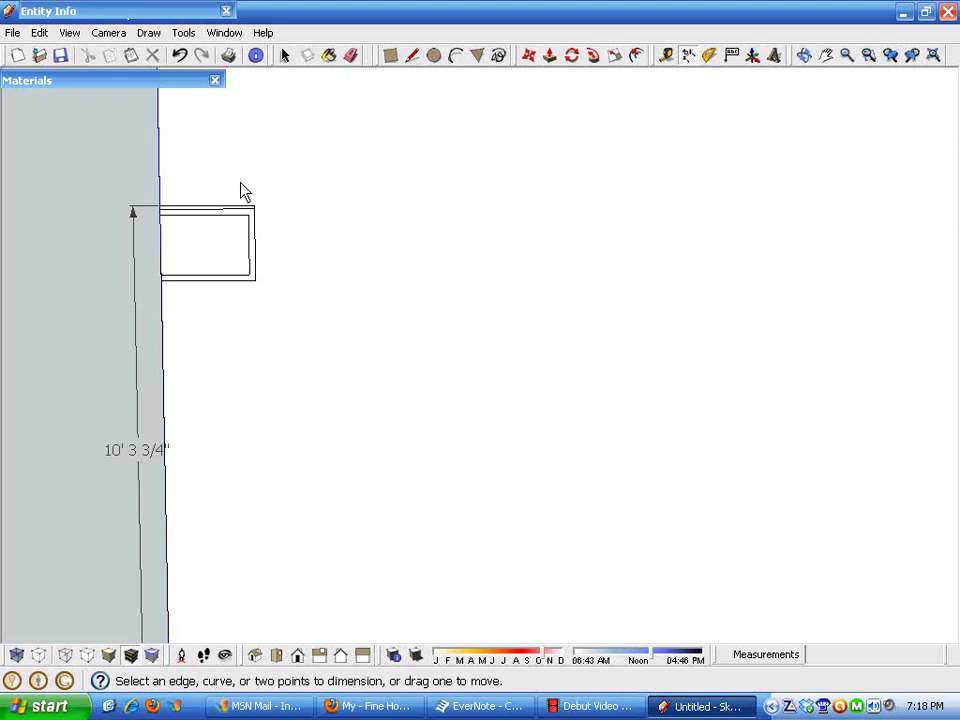
scroll(238, 190, up, 3)
middle_drag(320, 232, 400, 347)
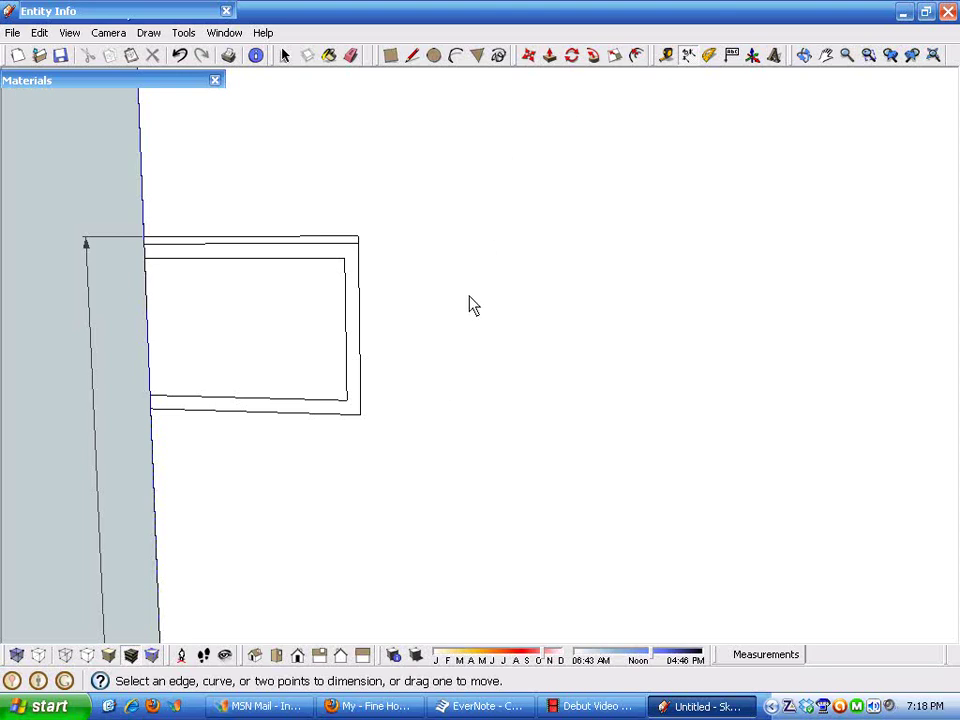
Place a Tape Measure guide 0.75" above the box's top edge
click(667, 58)
middle_drag(414, 358, 514, 313)
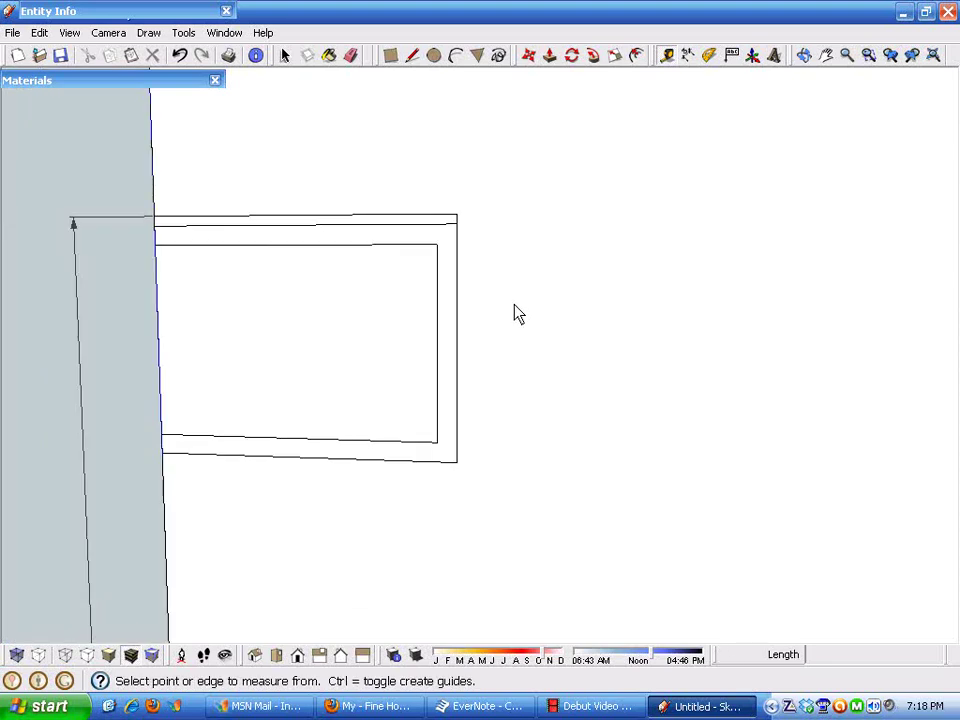
key(space)
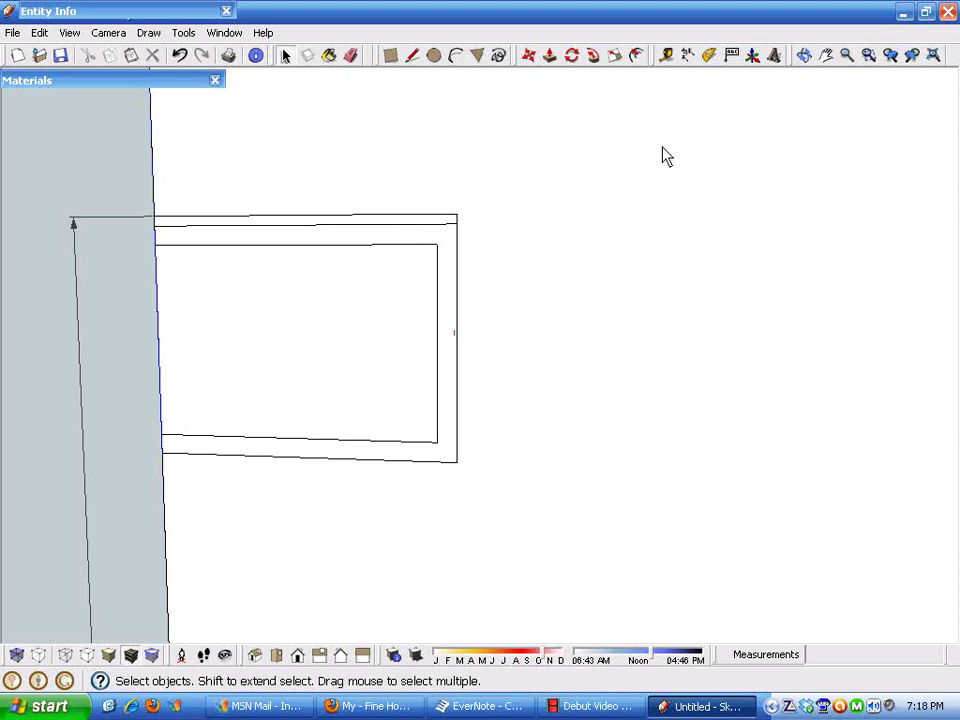
click(667, 60)
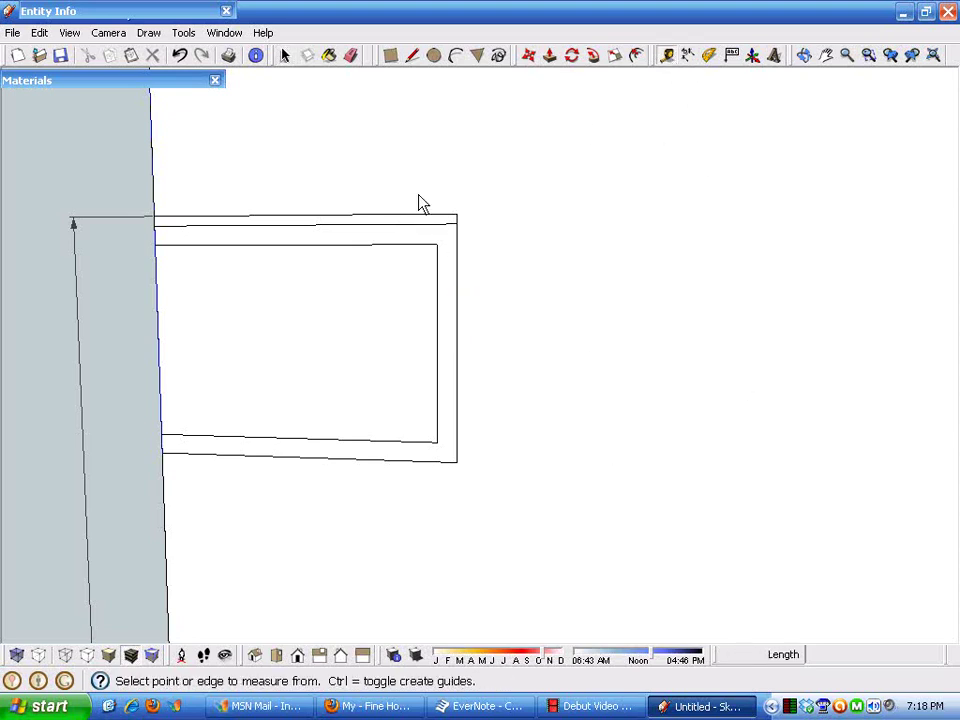
click(363, 217)
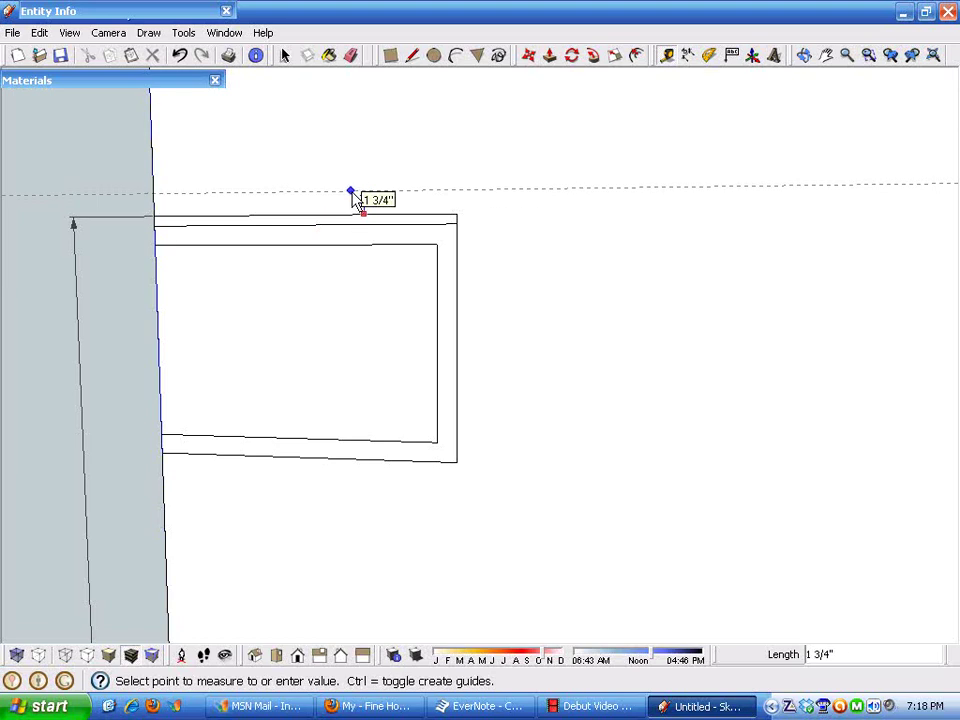
key(Return)
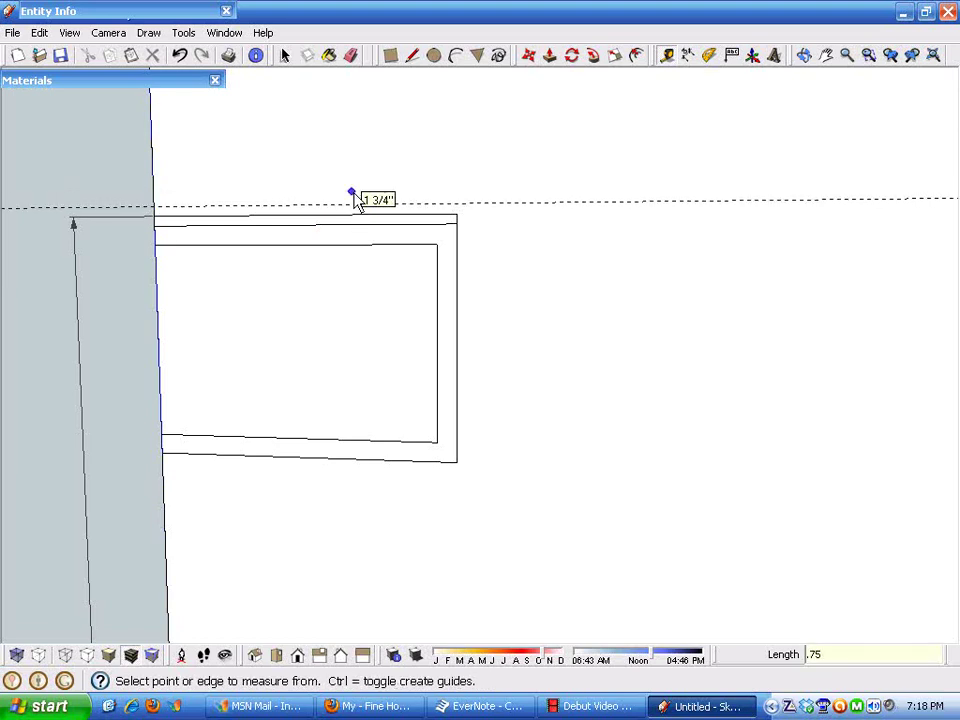
Add vertical guides spaced 0.75" apart beyond the box's right edge
click(462, 272)
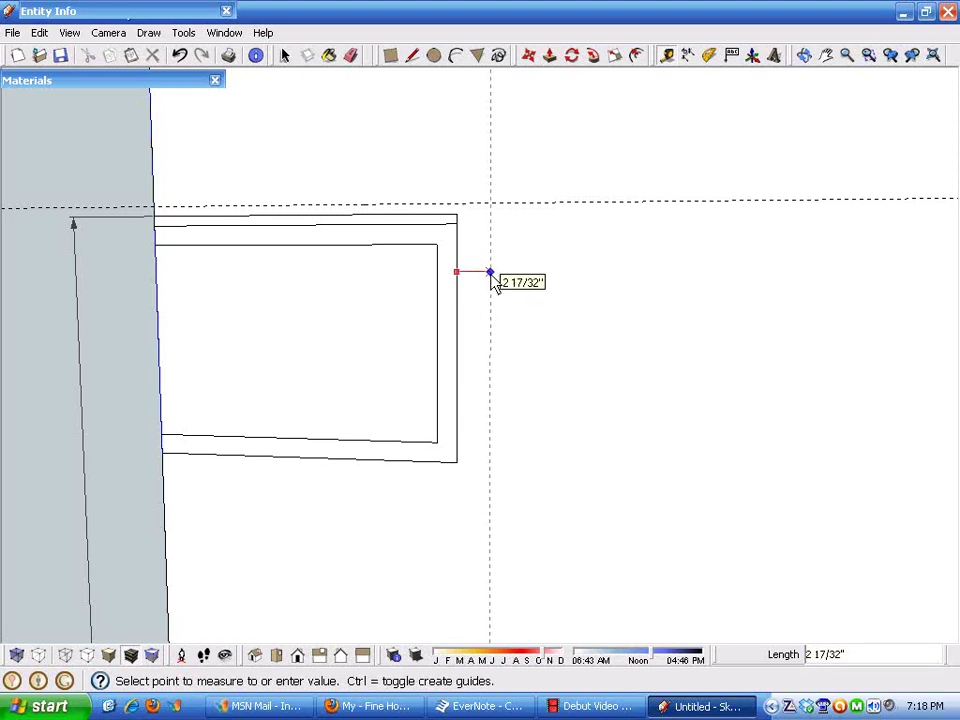
text(.75)
key(Return)
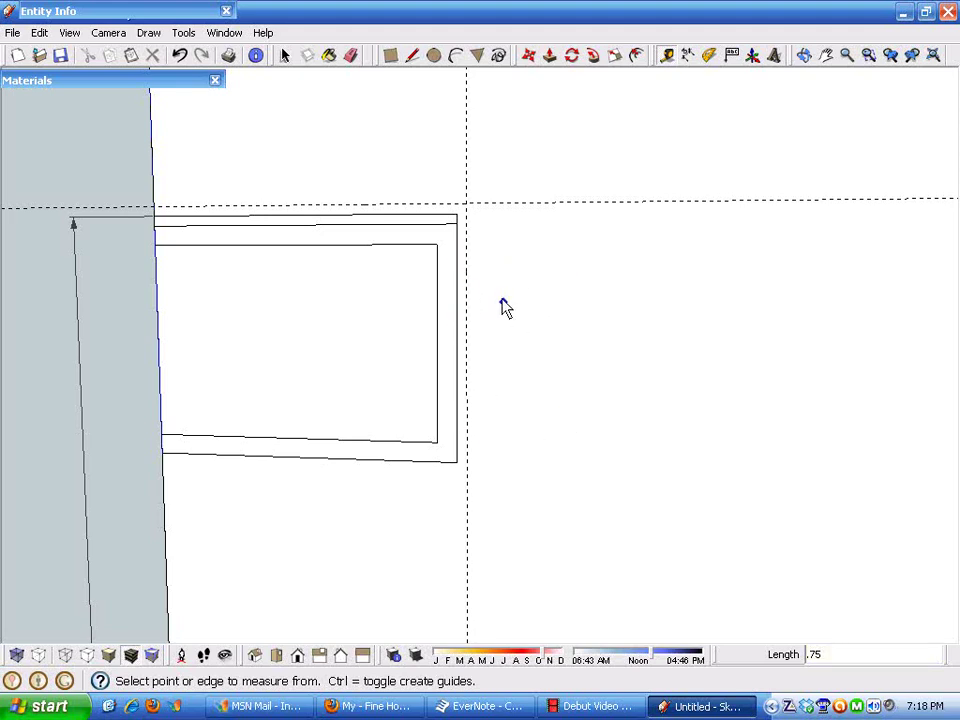
click(467, 284)
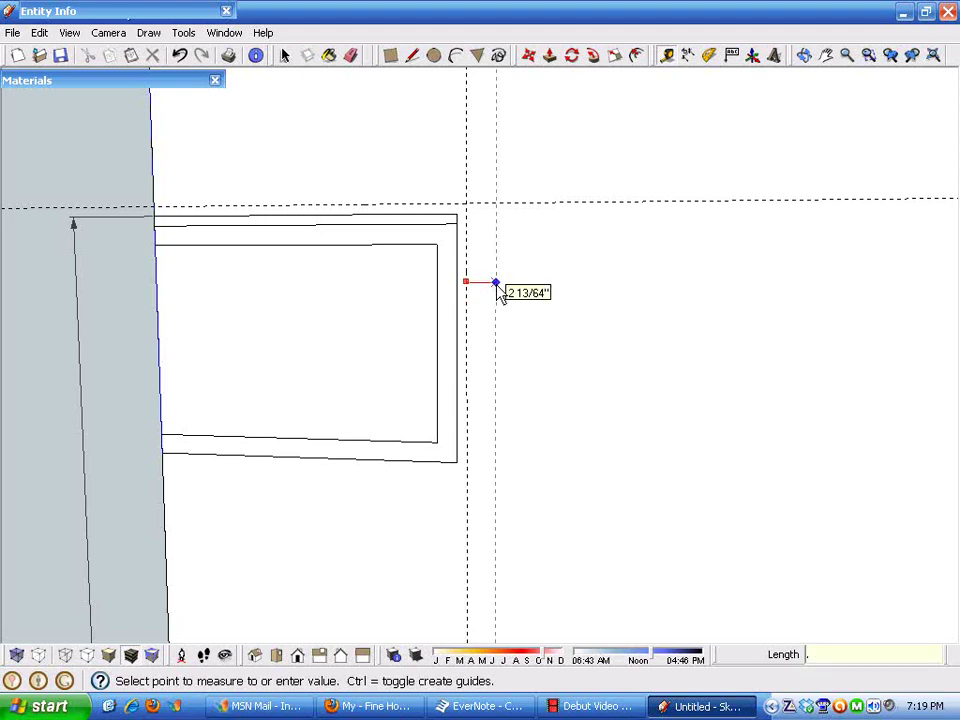
text(.75)
key(Return)
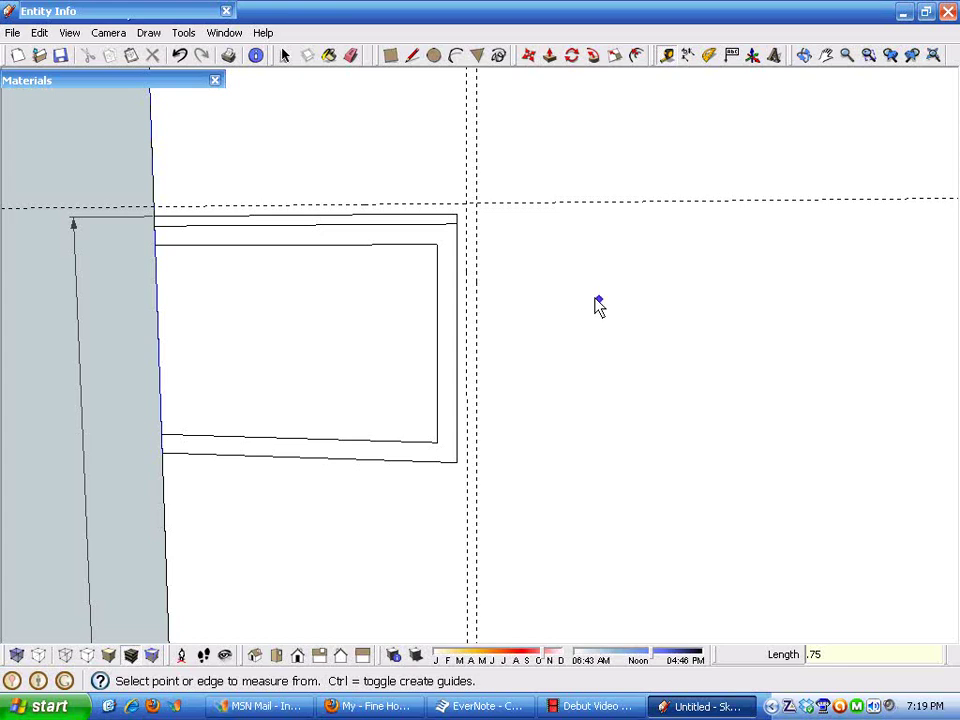
scroll(488, 288, up, 3)
click(466, 238)
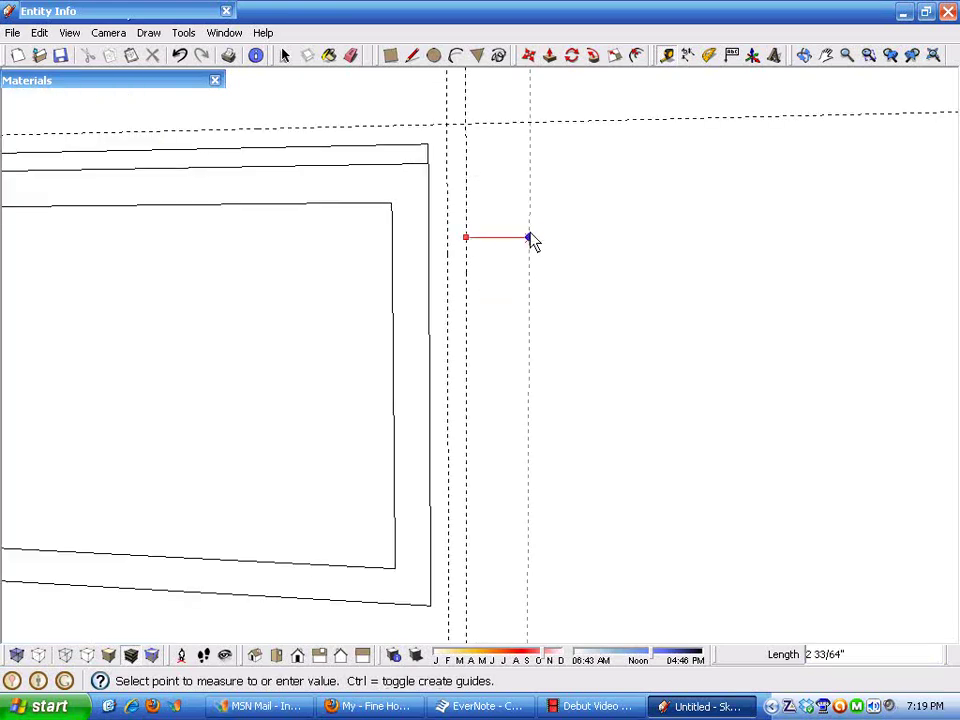
click(531, 240)
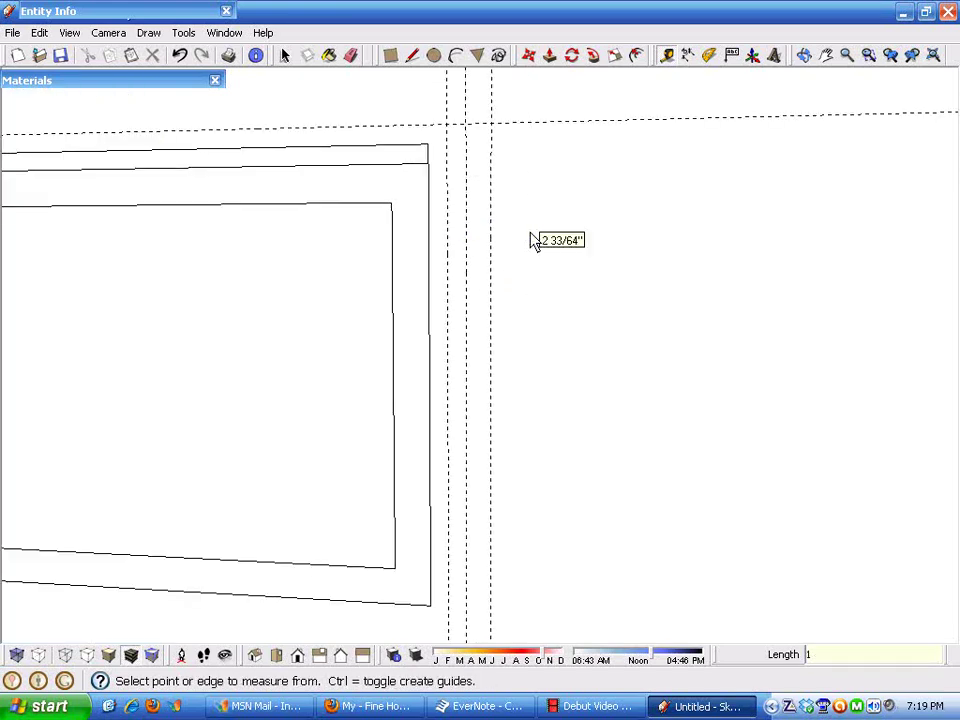
Place a horizontal guide 1.25" below the upper guide
middle_drag(527, 240, 544, 319)
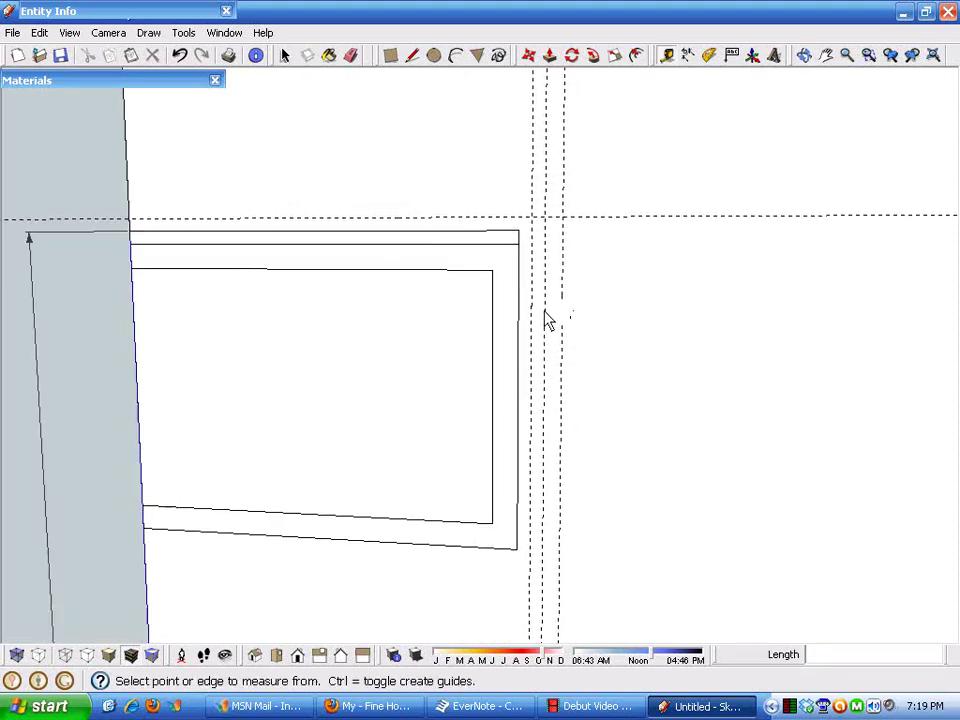
click(668, 218)
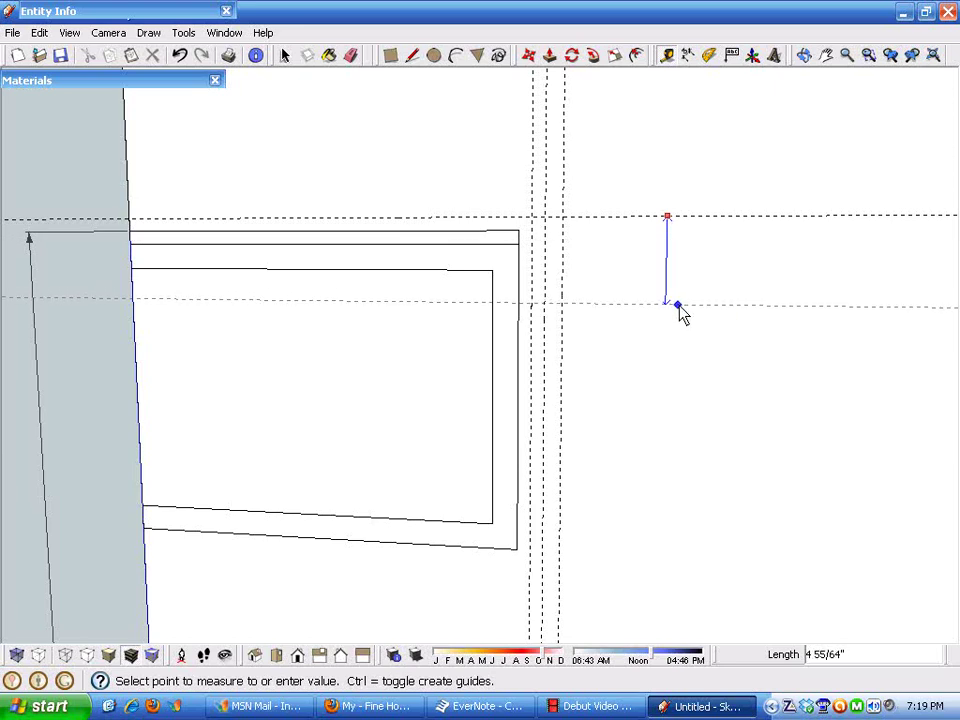
text(1.25)
key(Return)
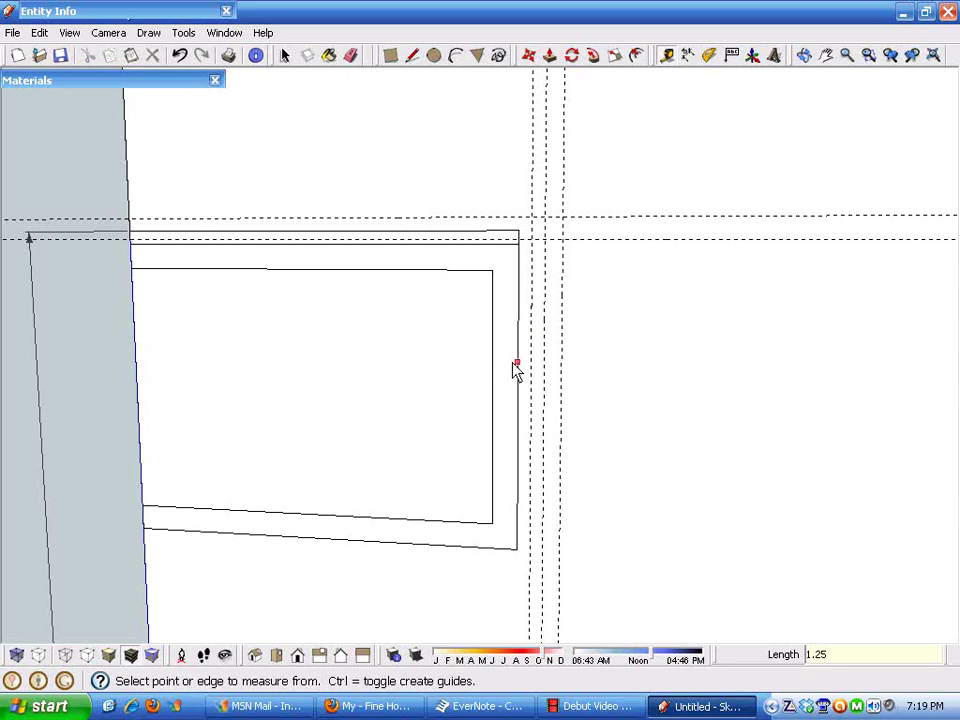
Add a vertical guide just inside the rightmost vertical guide
mouse_move(627, 368)
middle_down()
mouse_move(598, 313)
mouse_move(639, 358)
middle_up()
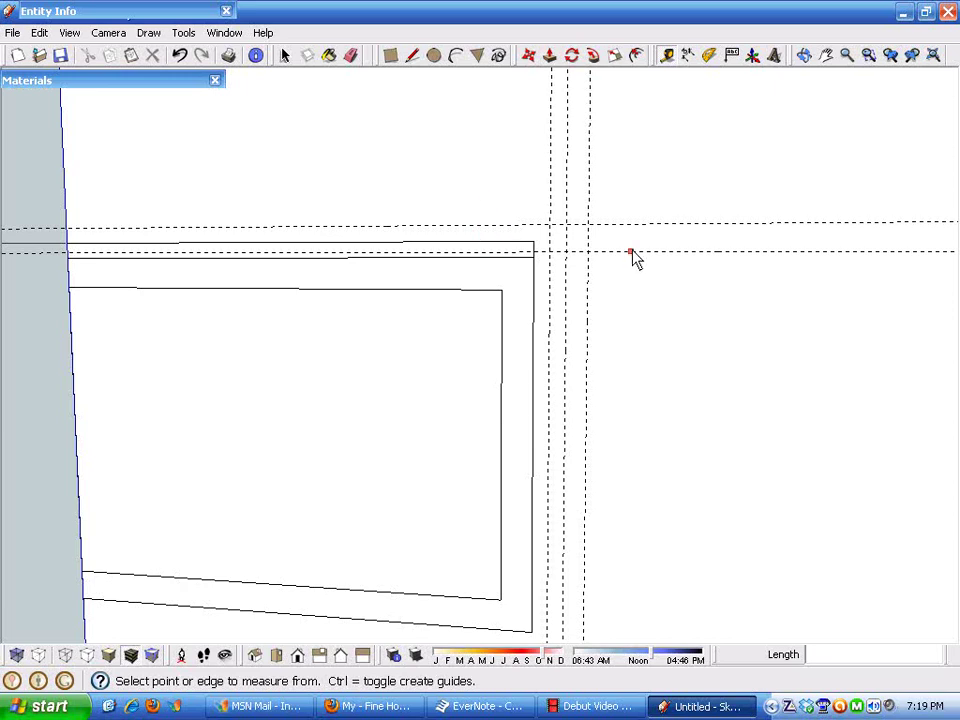
scroll(603, 276, up, 3)
mouse_move(662, 285)
middle_down()
mouse_move(651, 306)
mouse_move(640, 280)
middle_up()
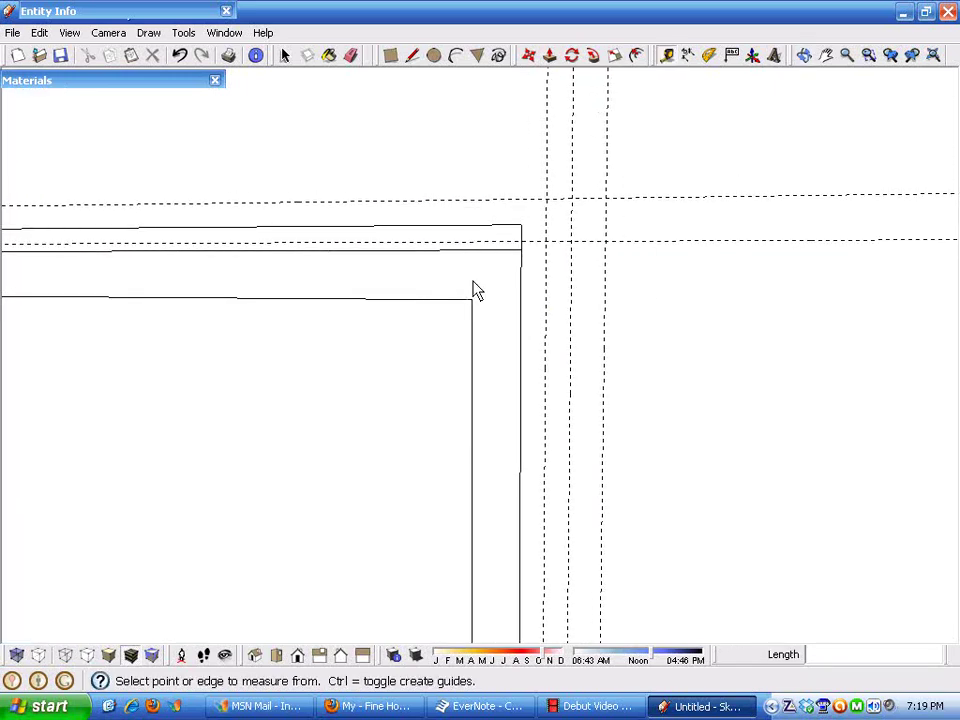
click(606, 157)
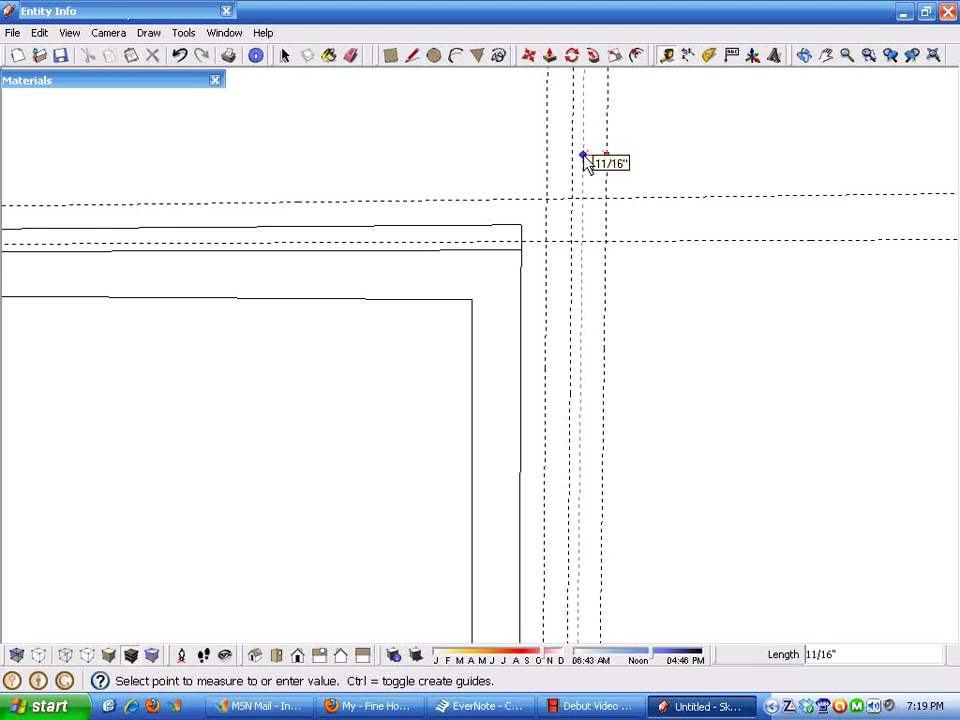
click(583, 158)
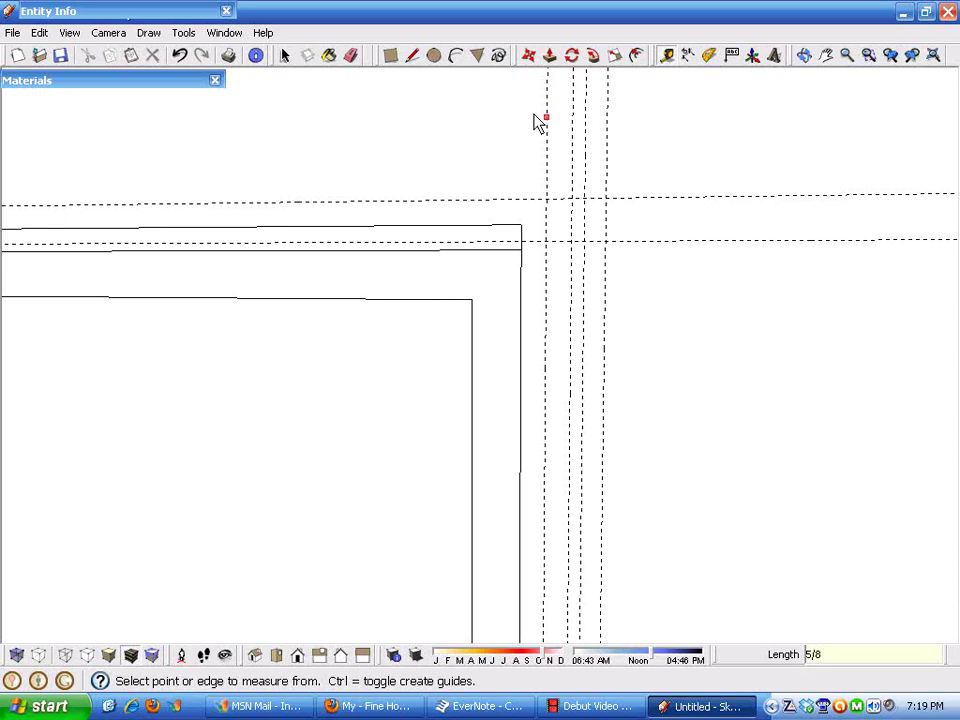
Draw a half-circle arc between the guides for the rounded nosing
click(456, 56)
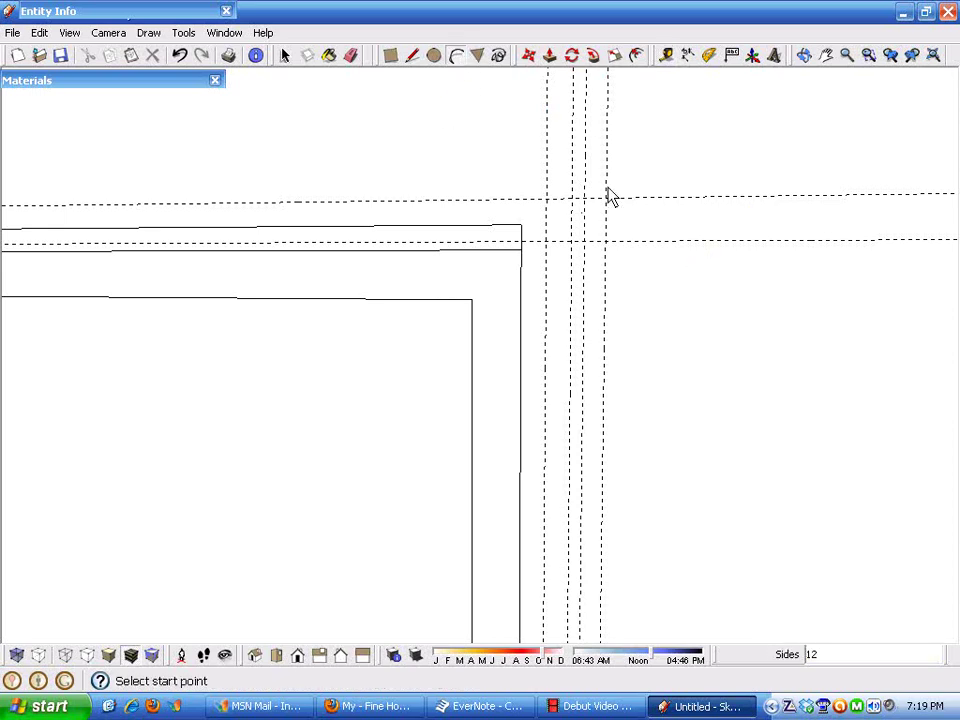
scroll(630, 215, up, 2)
scroll(632, 220, up, 3)
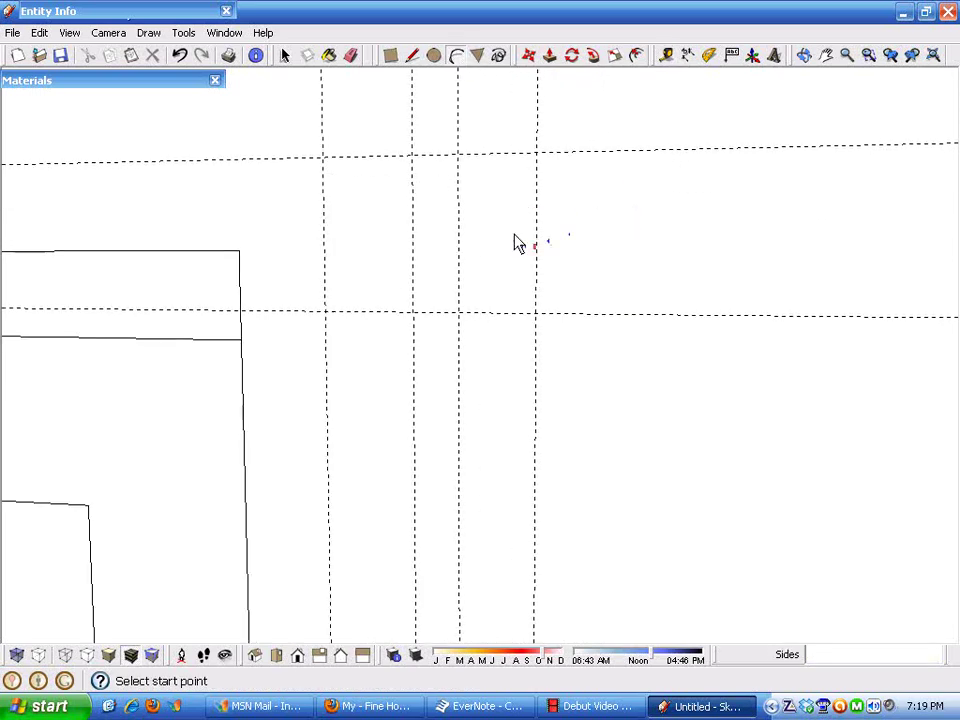
click(457, 155)
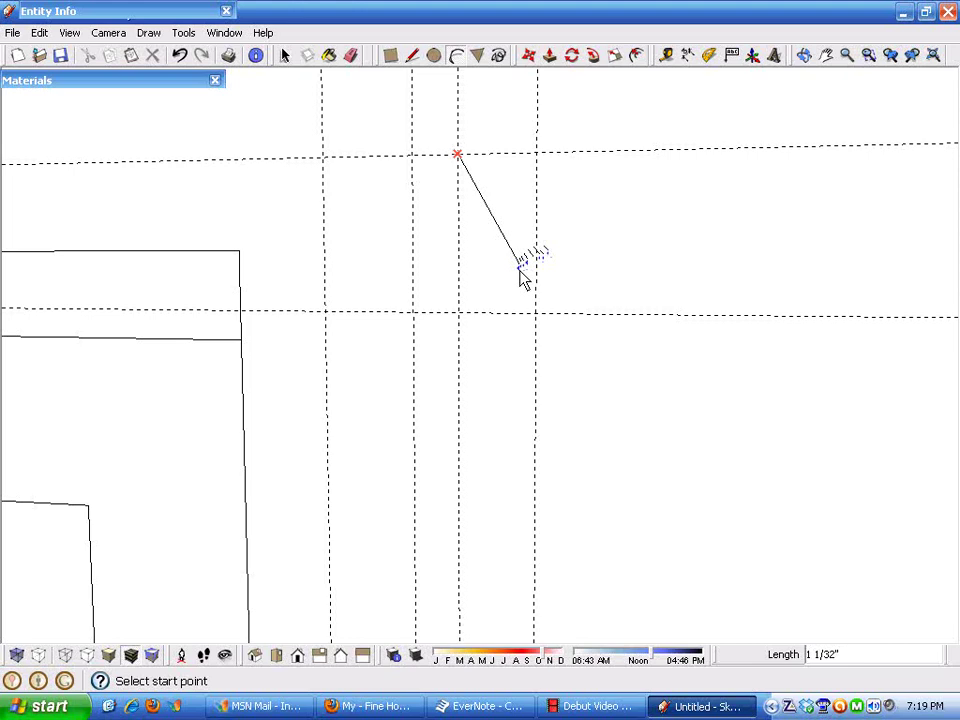
click(457, 312)
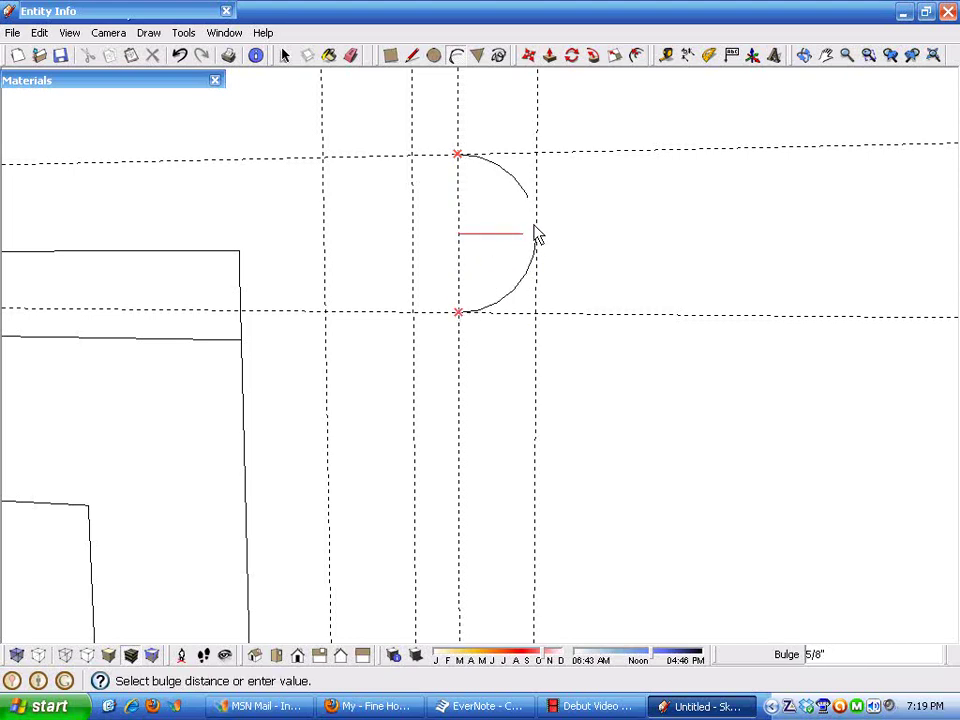
click(537, 246)
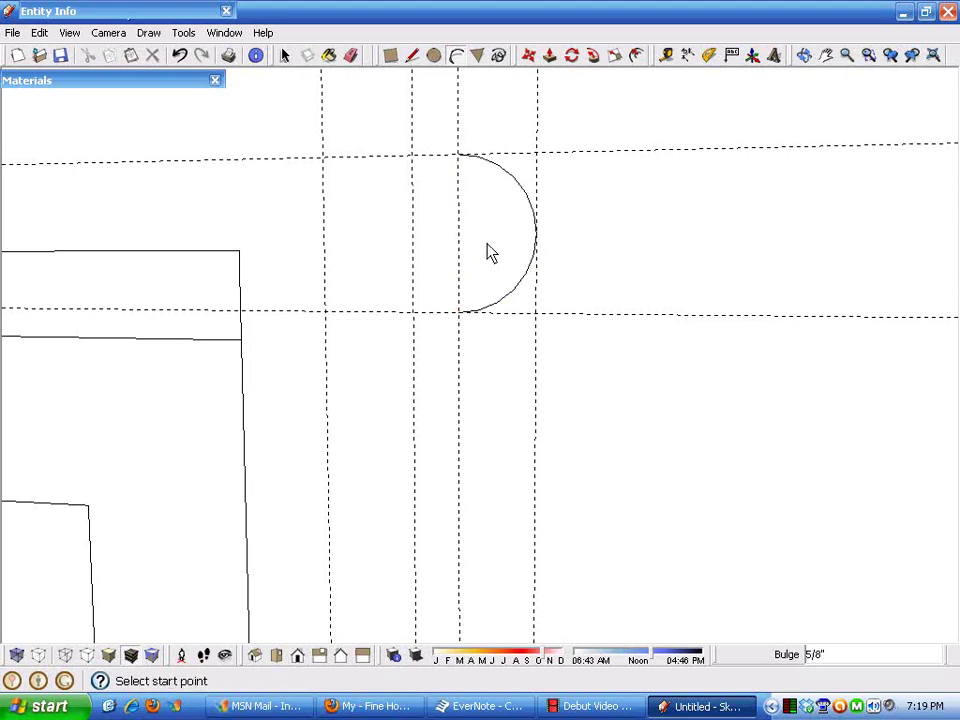
middle_drag(489, 253, 521, 251)
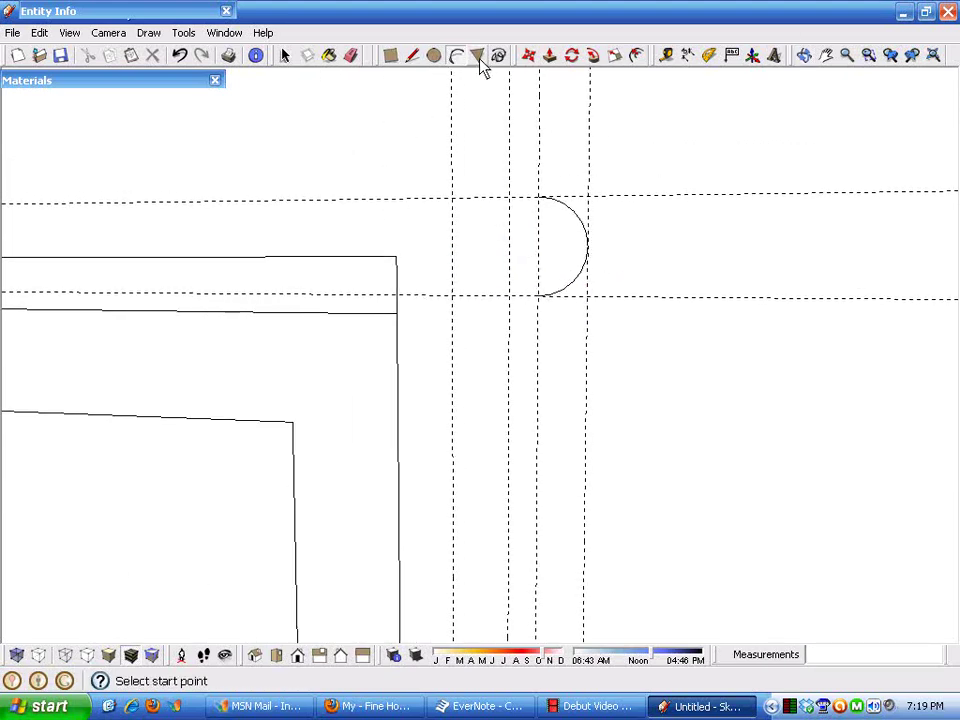
Draw a 4" top edge from the arc, drop to the box, and start the bottom edge
click(539, 197)
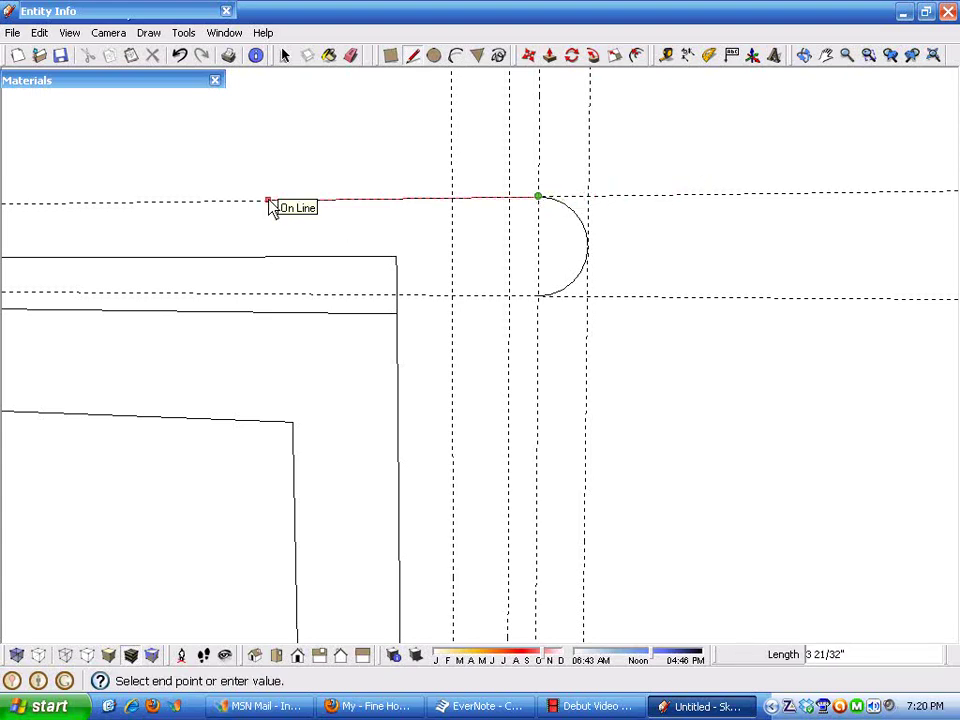
text(4)
key(Return)
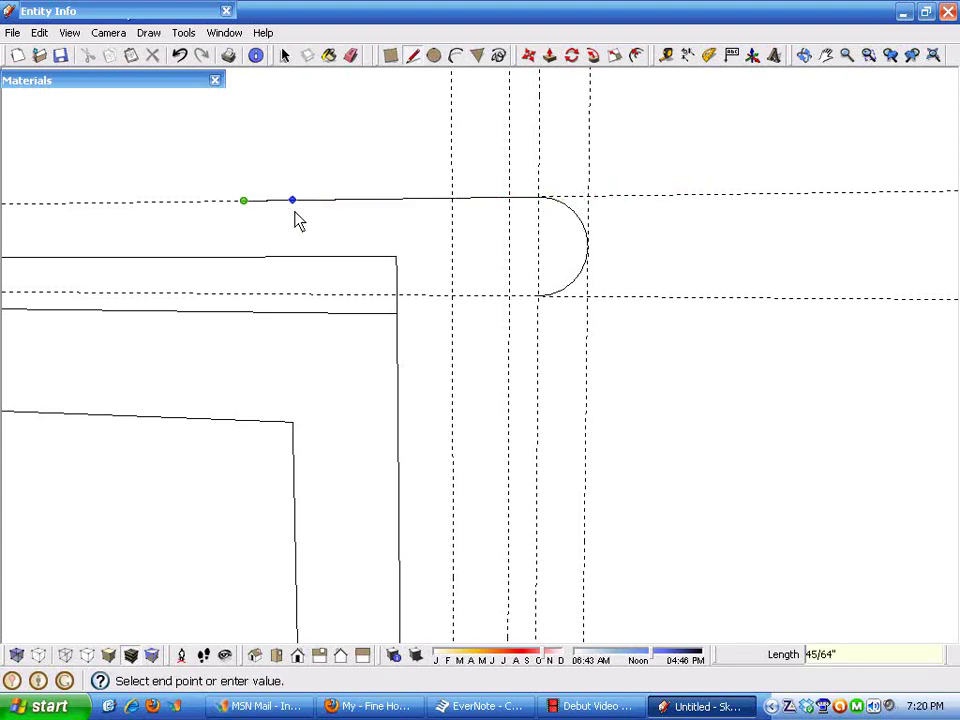
click(246, 260)
click(397, 295)
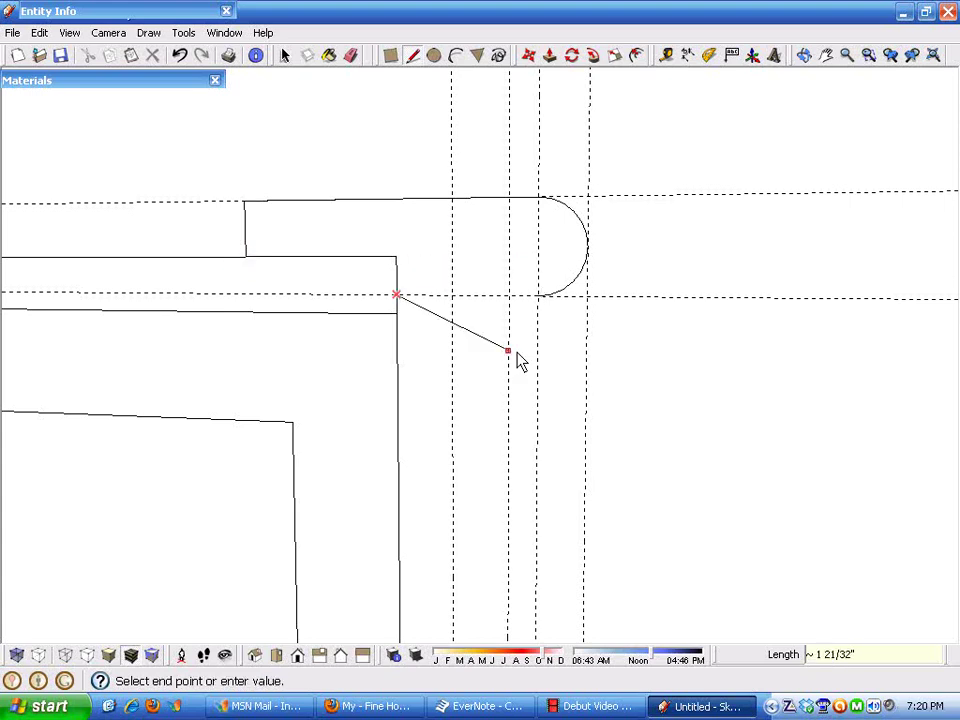
Finish the bottom edge at the arc's end, then erase the edge across the arc and extra guides
click(538, 296)
key(space)
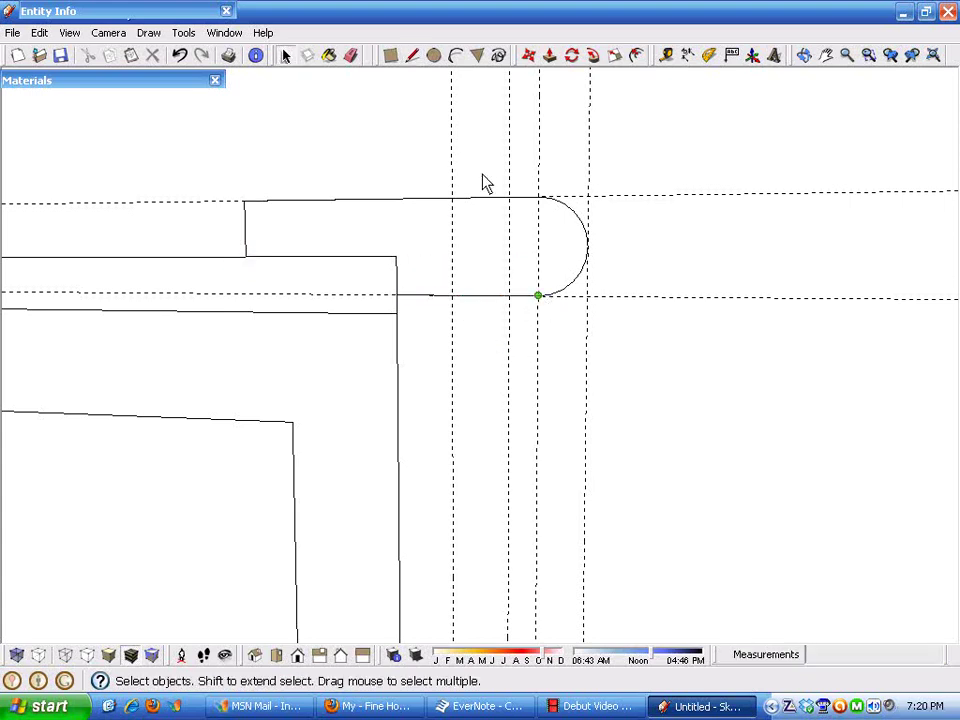
click(351, 56)
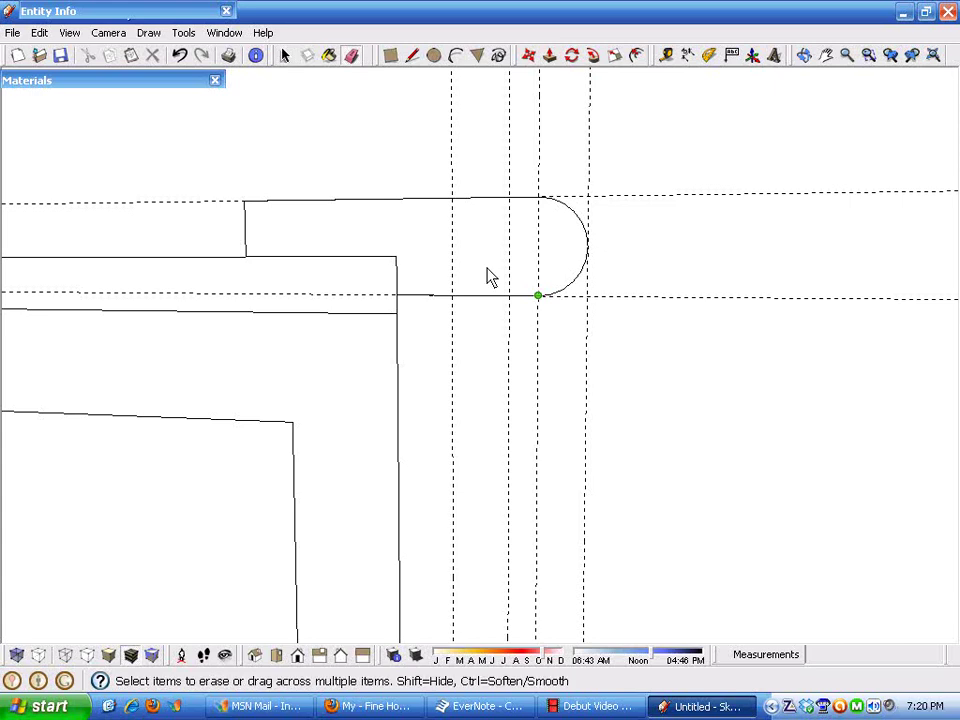
click(536, 253)
click(636, 201)
click(589, 167)
Extend the nosing's top edge 1' 9 7/8" back to the wall's edge
scroll(660, 222, down, 3)
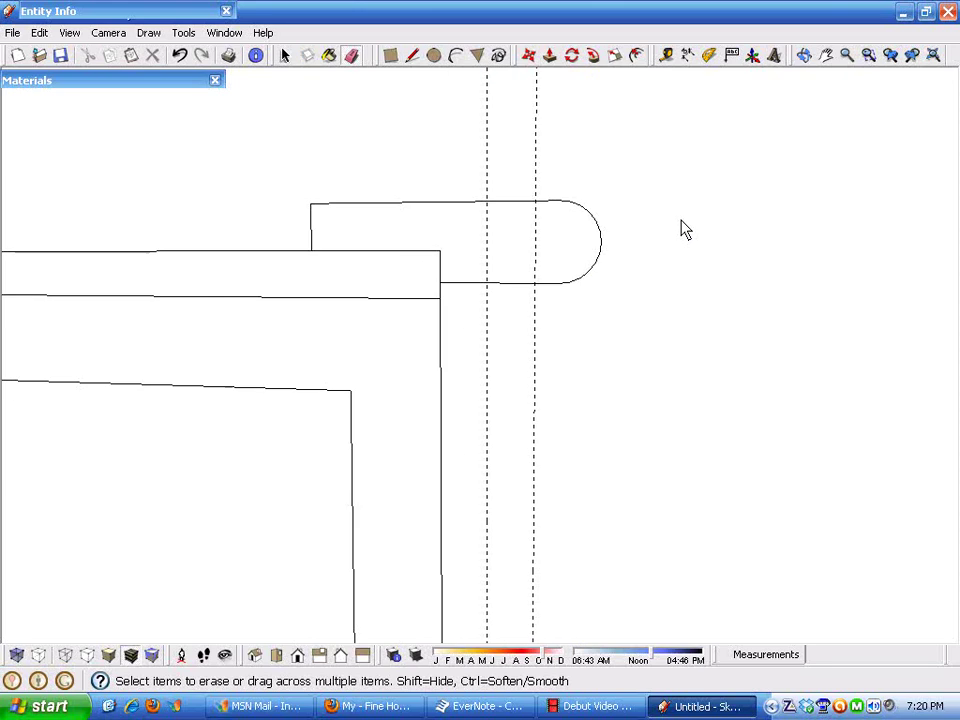
scroll(497, 275, down, 2)
middle_drag(459, 289, 525, 214)
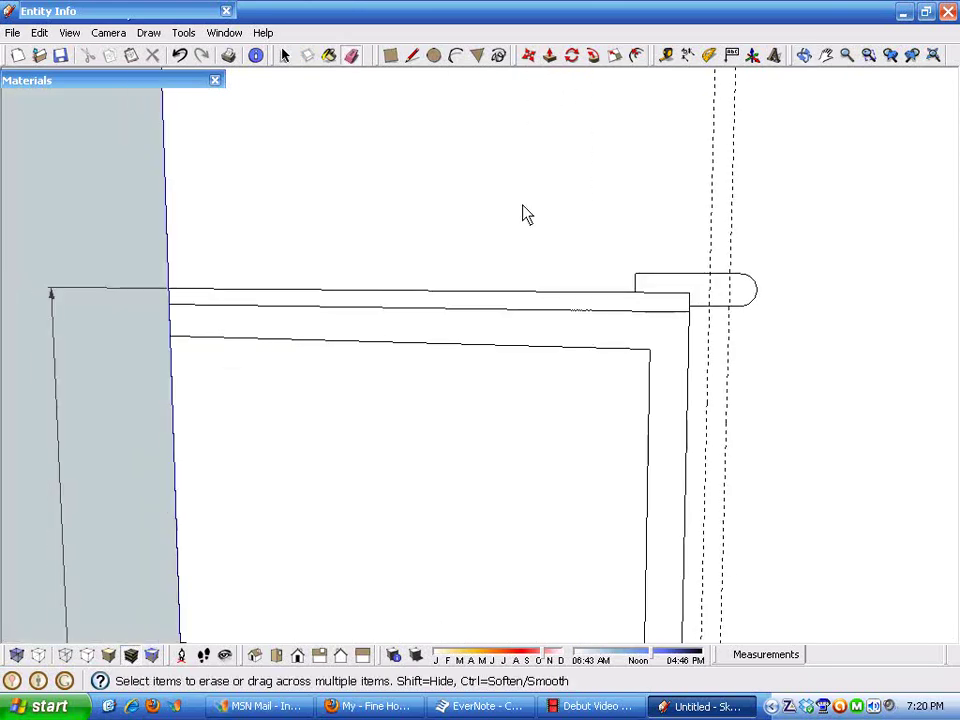
click(412, 55)
click(634, 273)
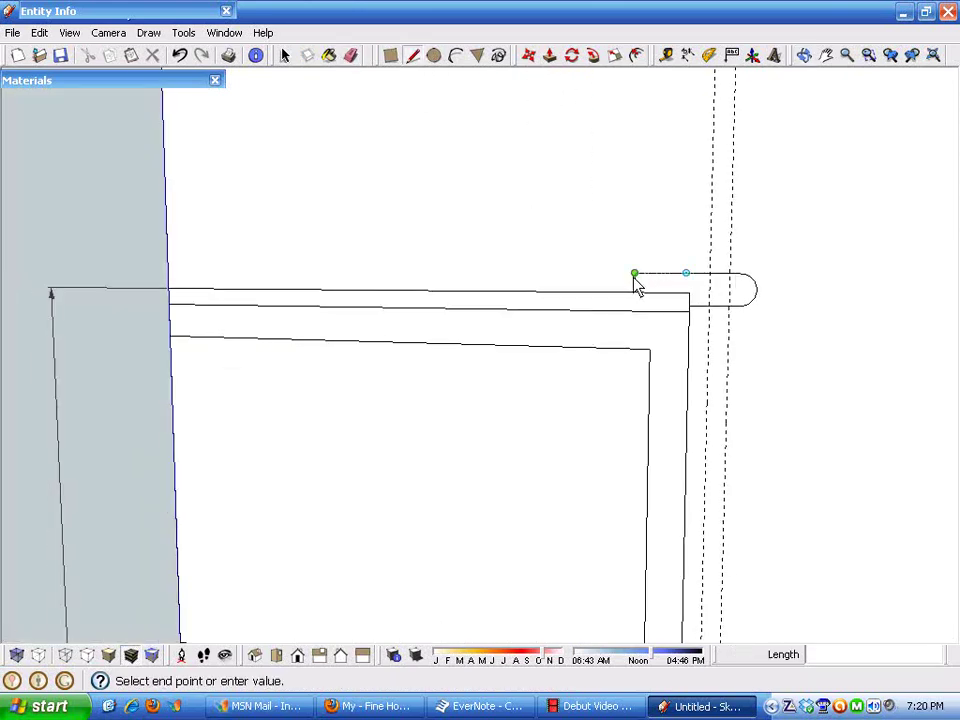
click(172, 278)
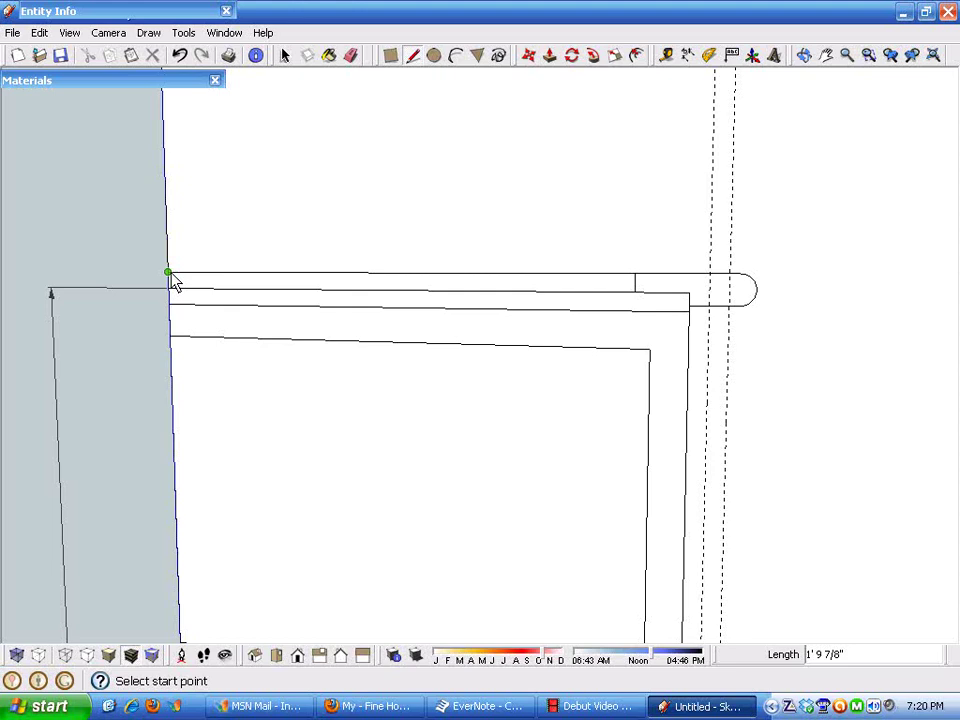
key(space)
middle_drag(590, 348, 358, 324)
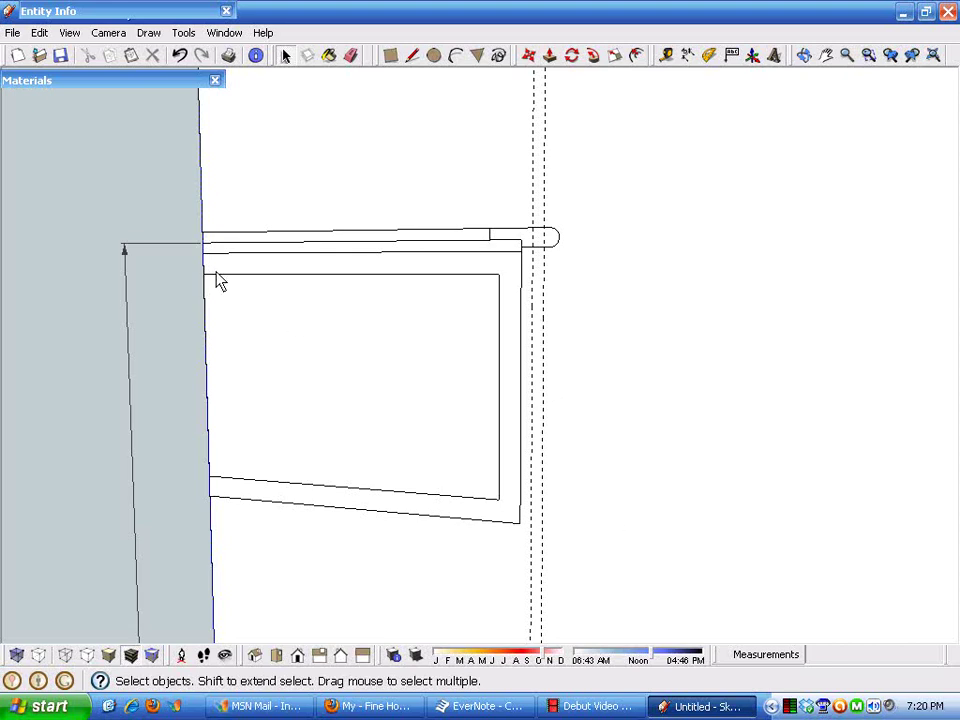
Paint the frame with Wood_Grain_Dark from the Wood materials collection
click(99, 81)
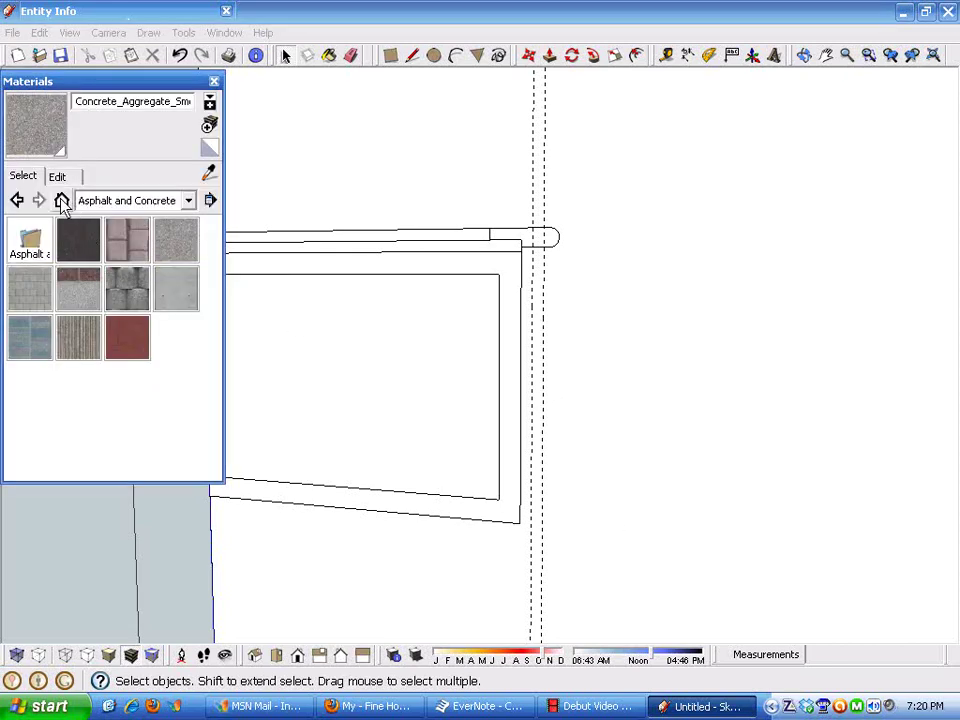
click(188, 200)
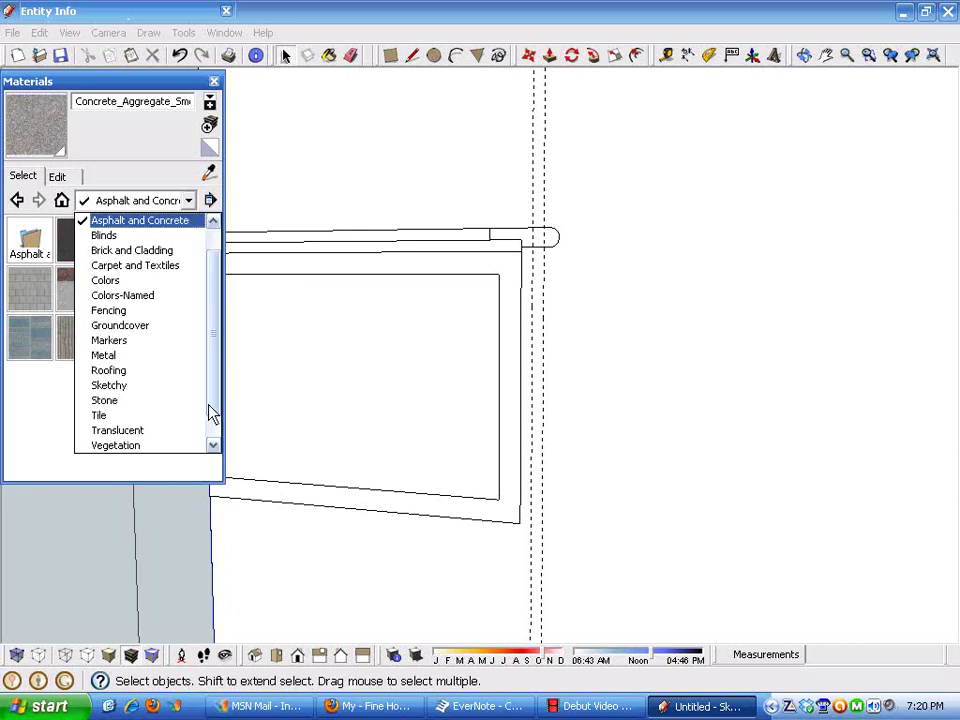
drag(212, 399, 200, 437)
click(130, 445)
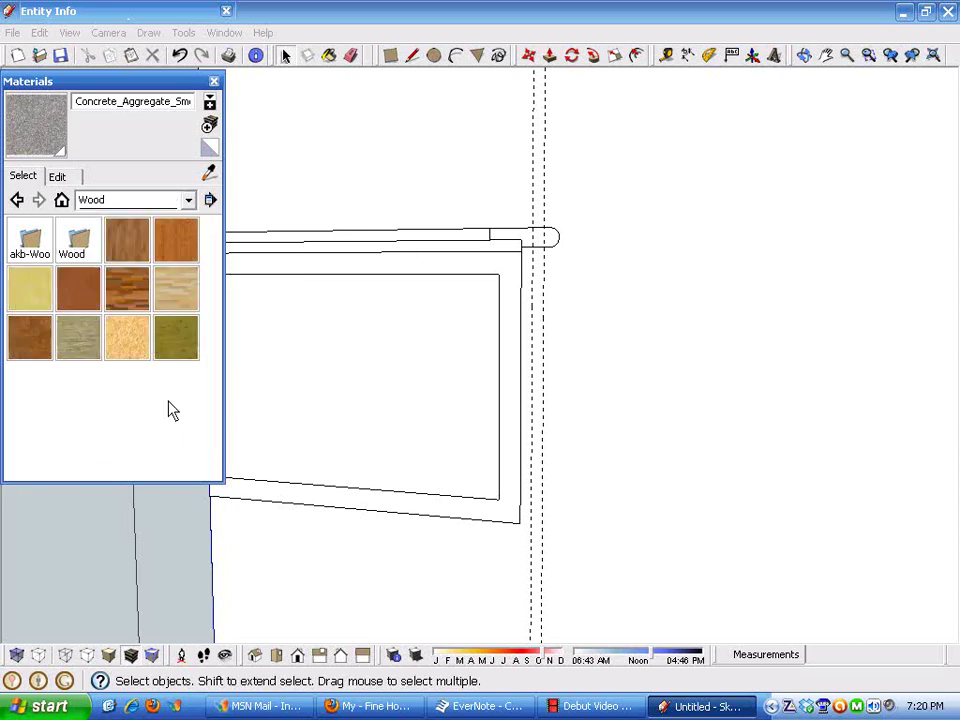
double_click(85, 250)
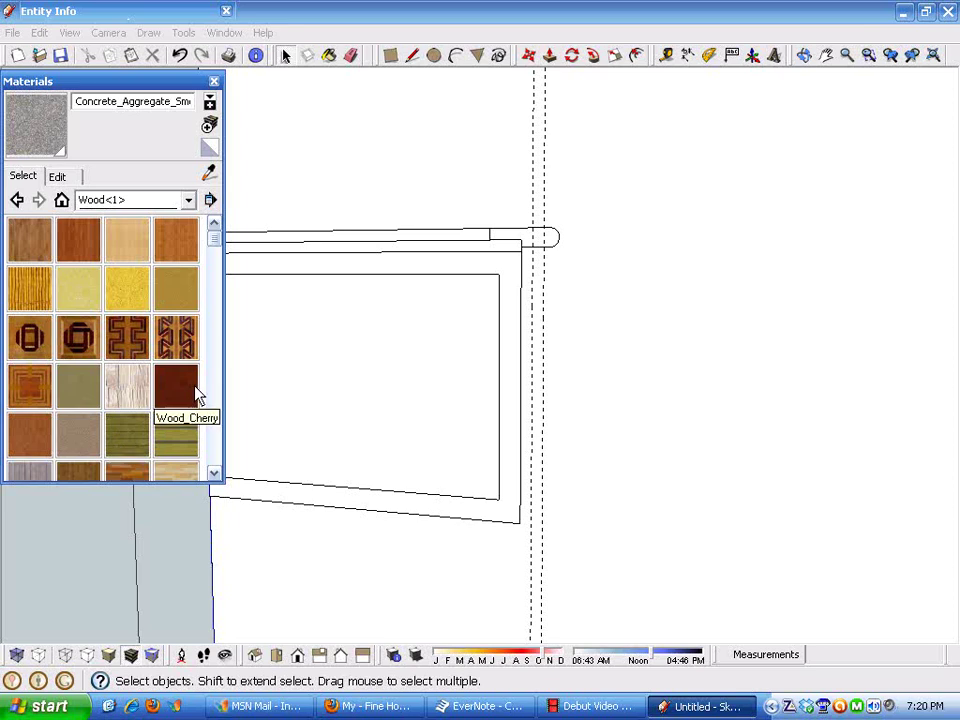
mouse_move(218, 248)
mouse_down()
mouse_move(204, 300)
mouse_move(186, 322)
mouse_move(186, 358)
mouse_up()
click(130, 270)
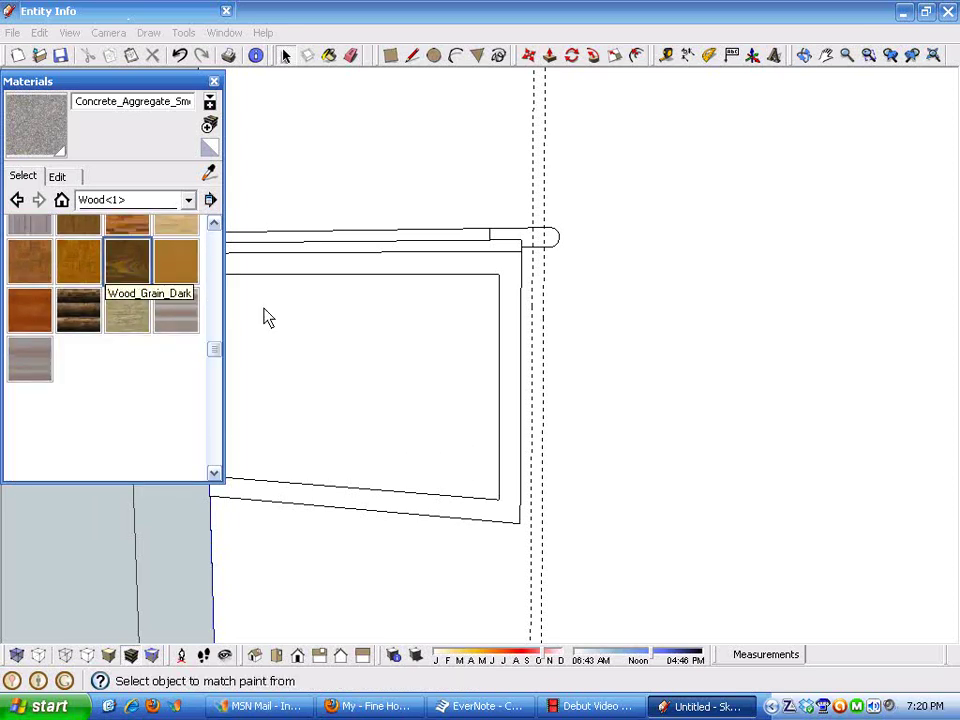
click(508, 298)
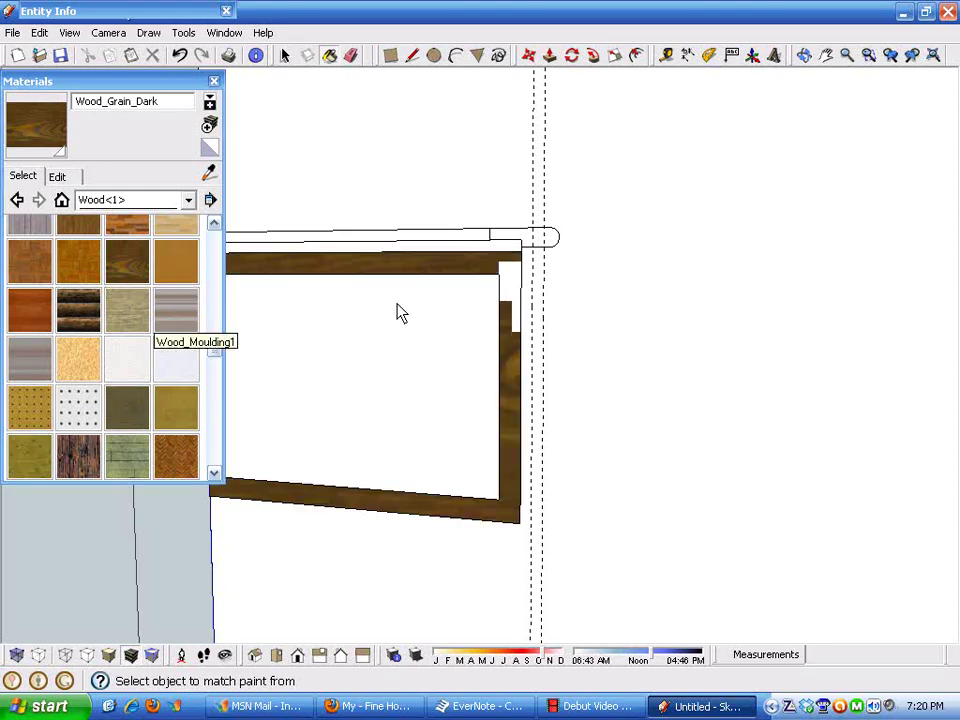
Paint the frame's top face with Wood_Plywood_Knots
middle_drag(399, 313, 336, 348)
key(space)
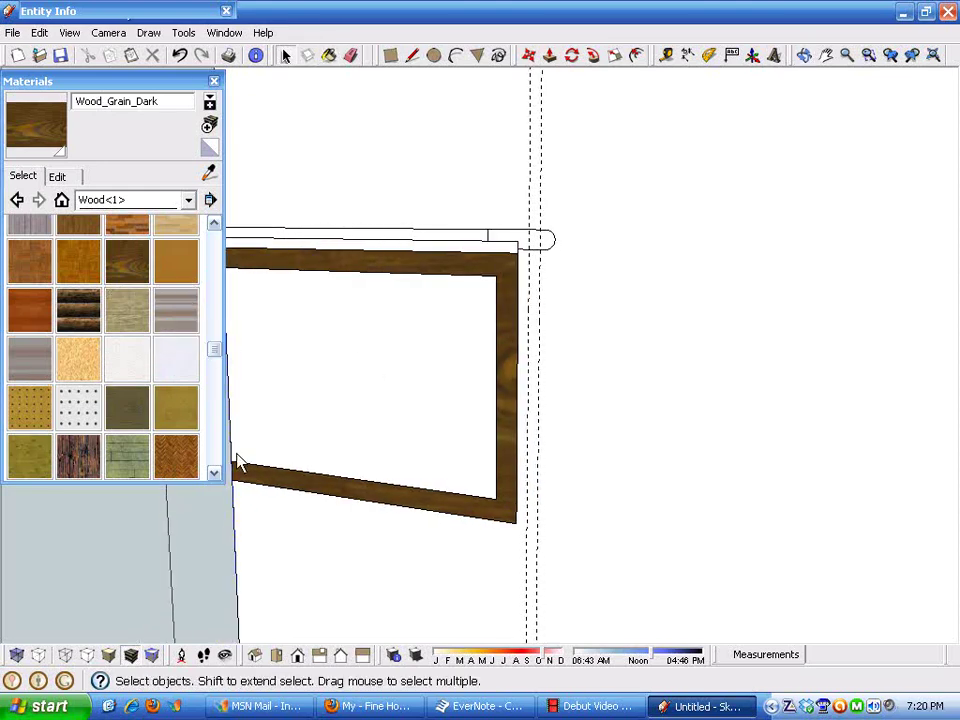
click(34, 456)
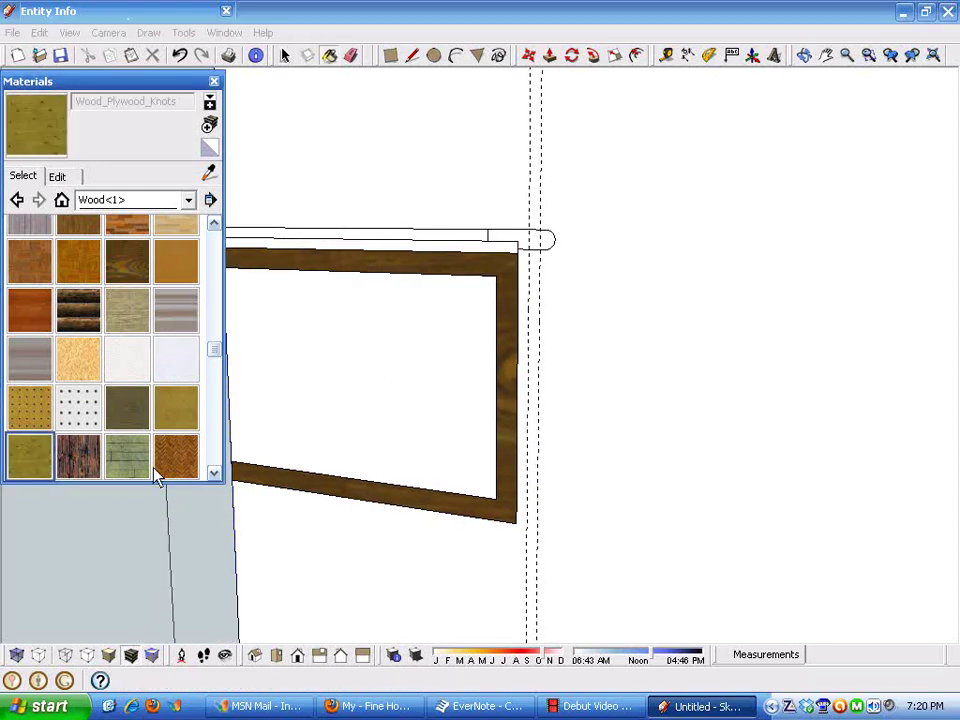
click(470, 247)
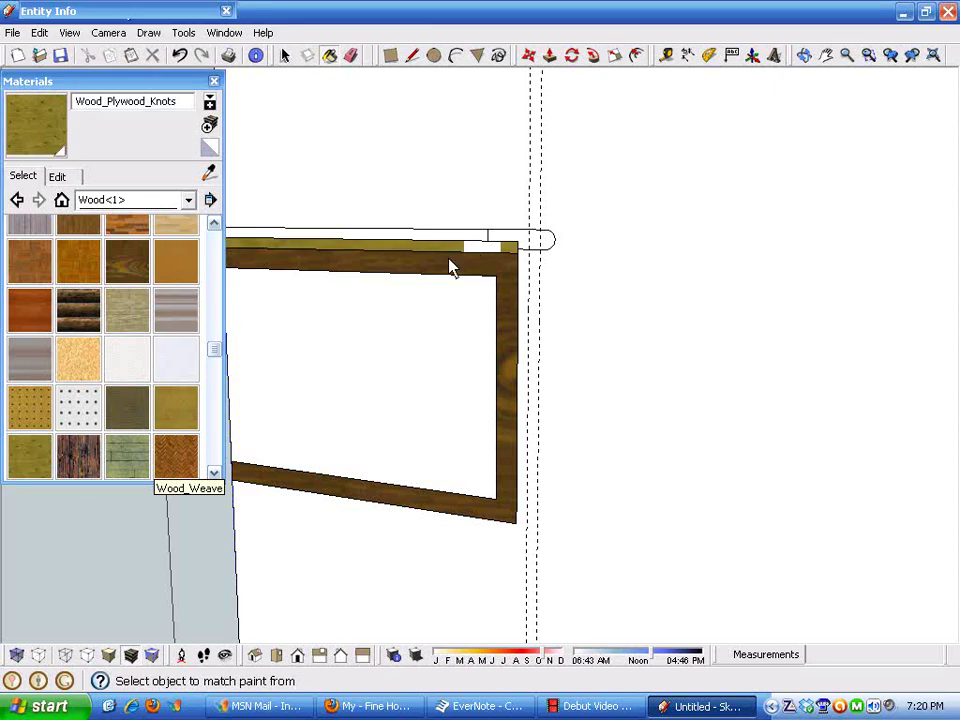
Paint the top nosing strip with Wood_Floor_Dark
click(133, 227)
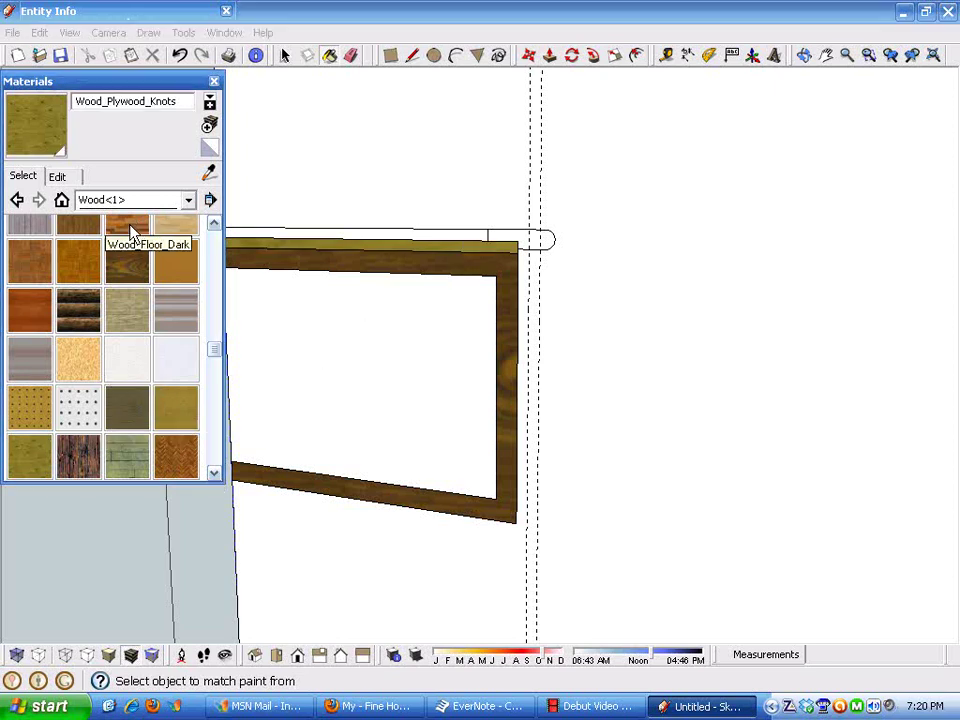
scroll(484, 240, down, 1)
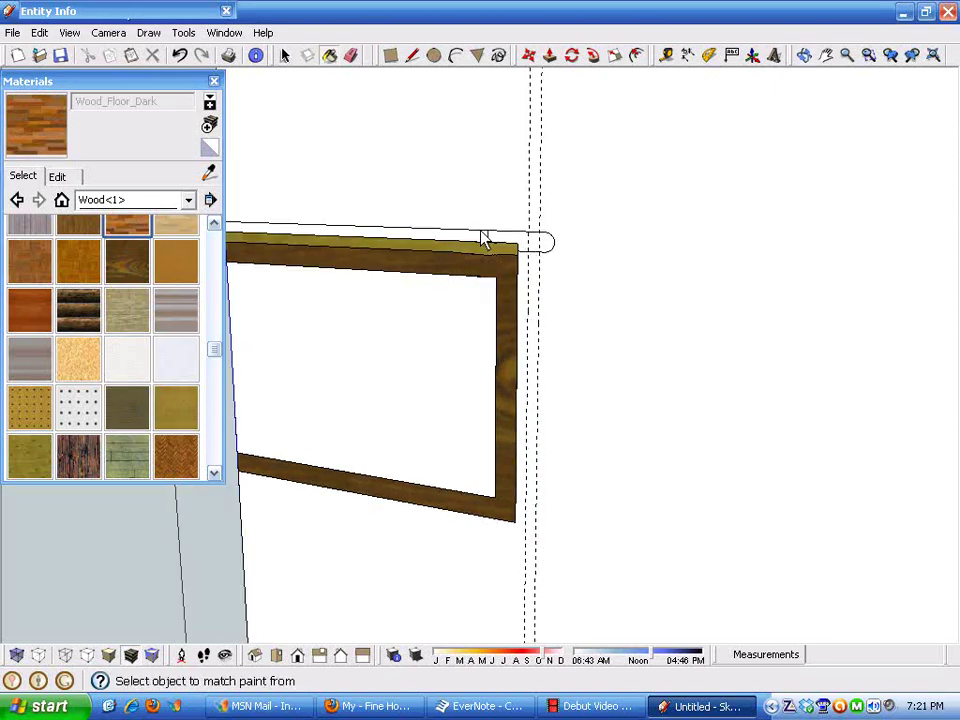
click(477, 239)
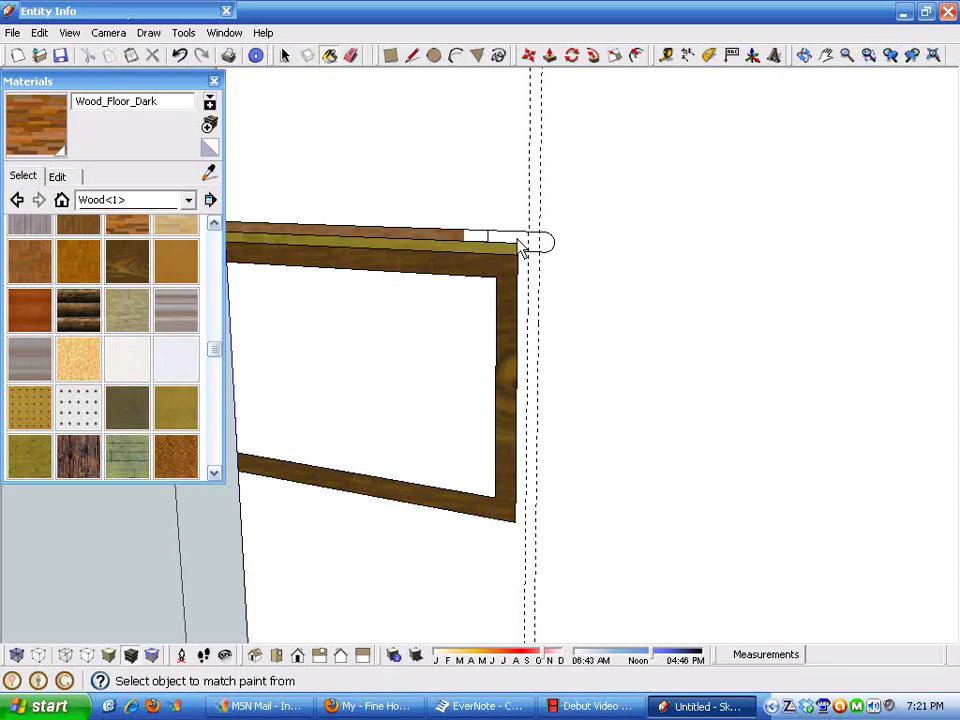
mouse_move(604, 300)
middle_down()
mouse_move(420, 317)
mouse_move(369, 373)
mouse_move(362, 367)
mouse_move(457, 330)
middle_up()
click(148, 87)
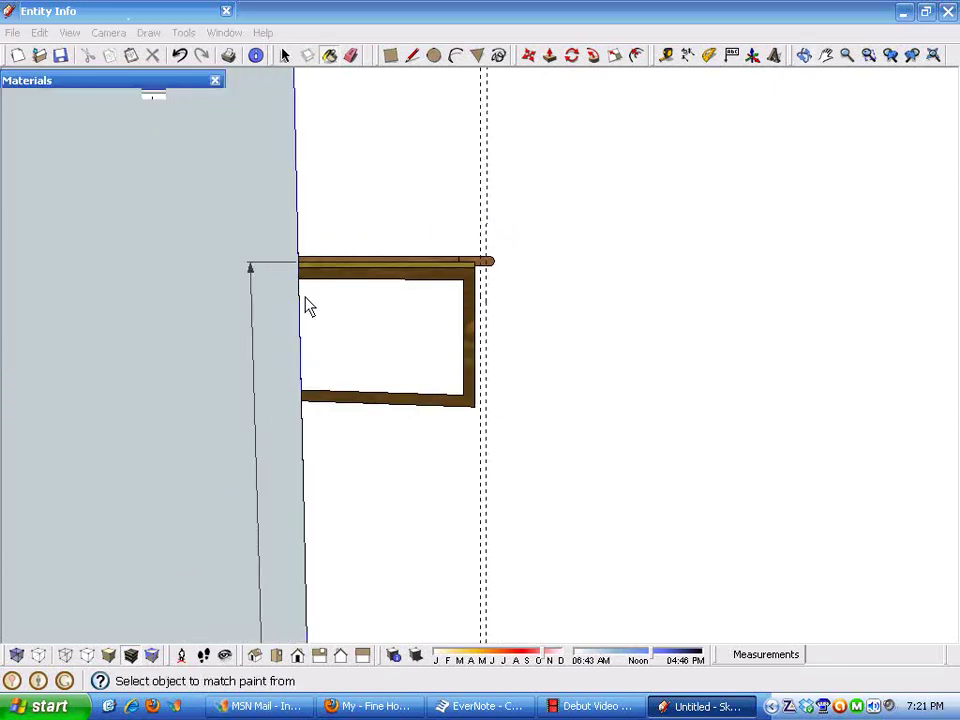
mouse_move(306, 306)
middle_down()
mouse_move(332, 354)
mouse_move(332, 336)
mouse_move(407, 376)
mouse_move(394, 403)
mouse_move(411, 326)
mouse_move(405, 354)
mouse_move(389, 361)
mouse_move(410, 327)
middle_up()
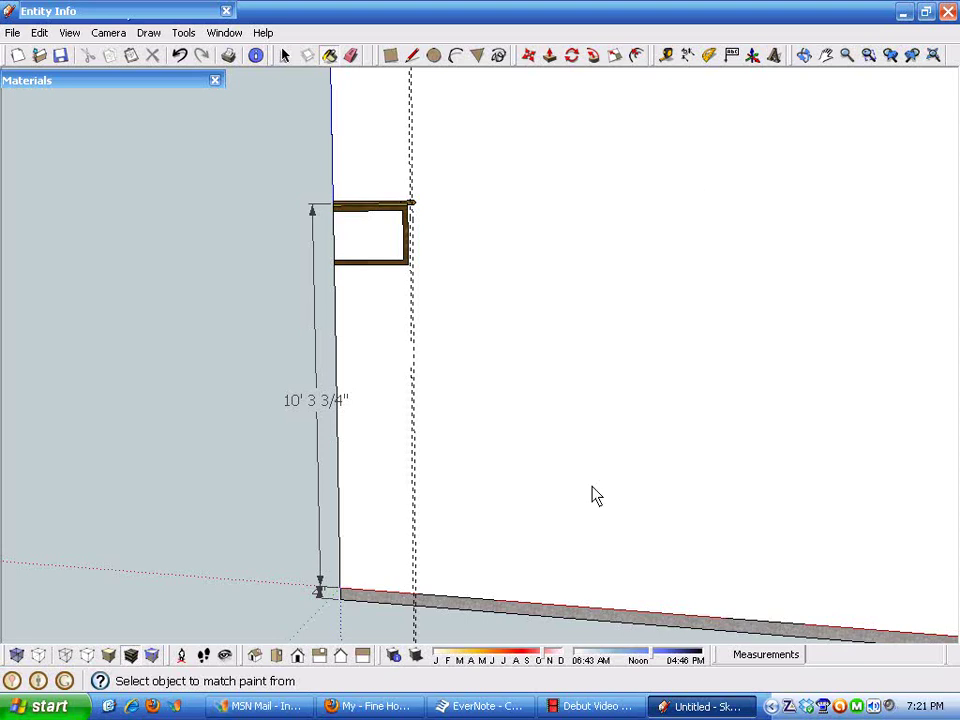
Place a guide 0.5" above the grey slab's edge beside the wall
click(666, 55)
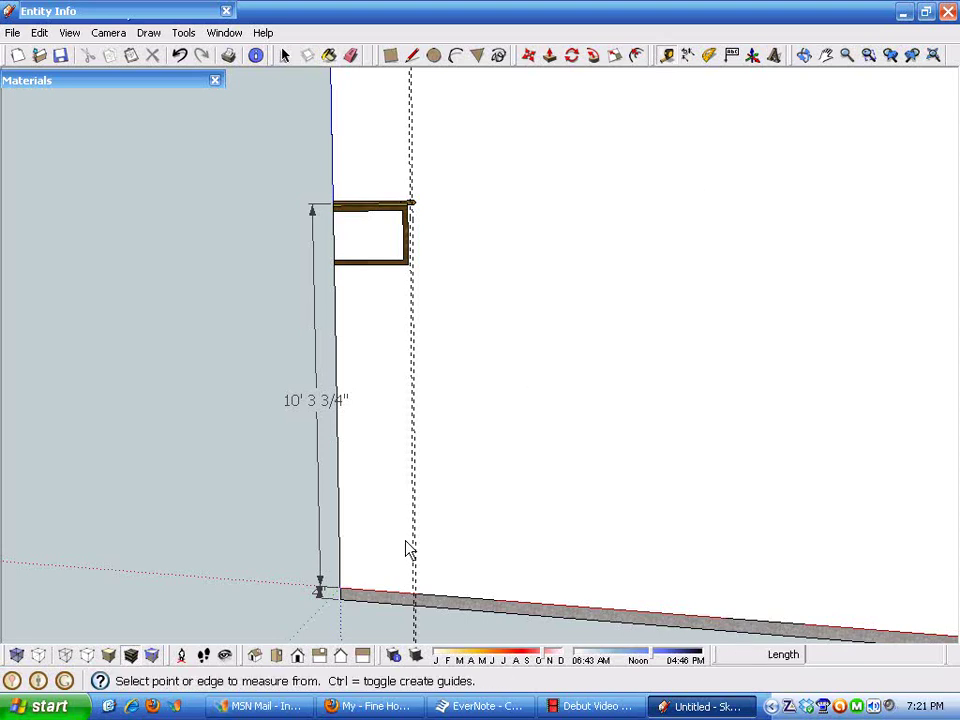
middle_drag(413, 615, 380, 640)
scroll(370, 640, up, 3)
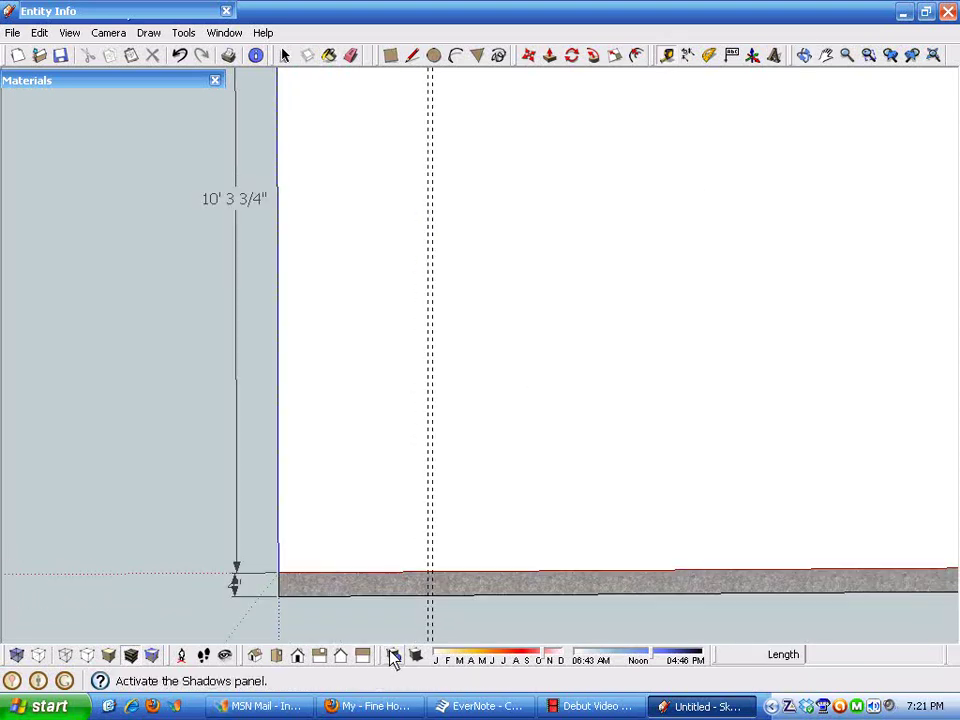
scroll(467, 497, down, 2)
middle_drag(467, 497, 490, 402)
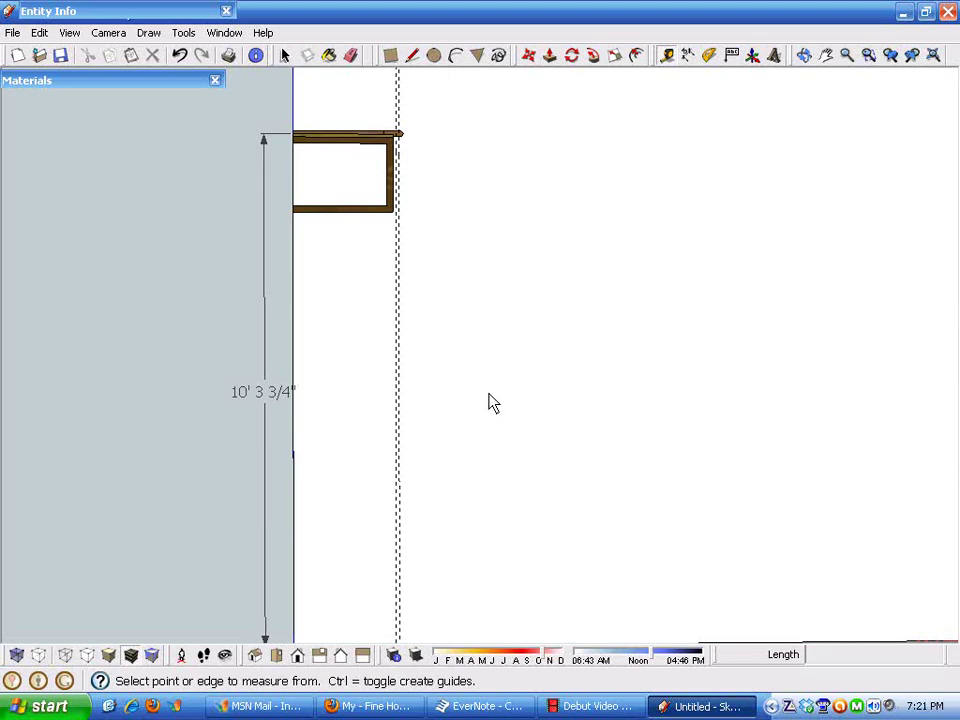
middle_drag(390, 205, 372, 138)
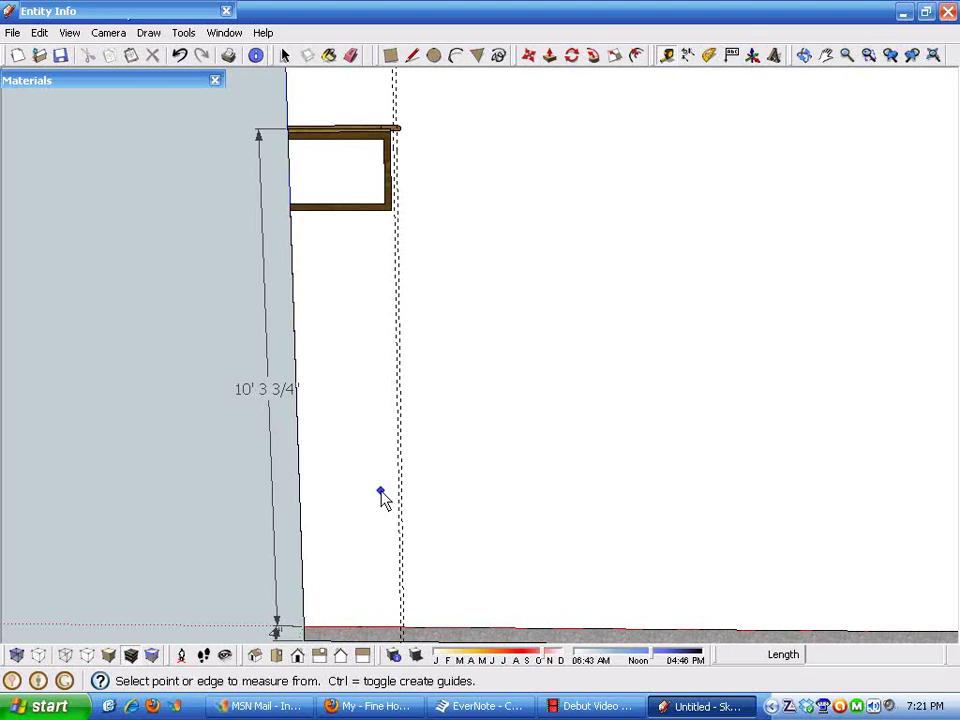
middle_drag(424, 508, 364, 572)
scroll(362, 576, up, 5)
scroll(362, 576, up, 2)
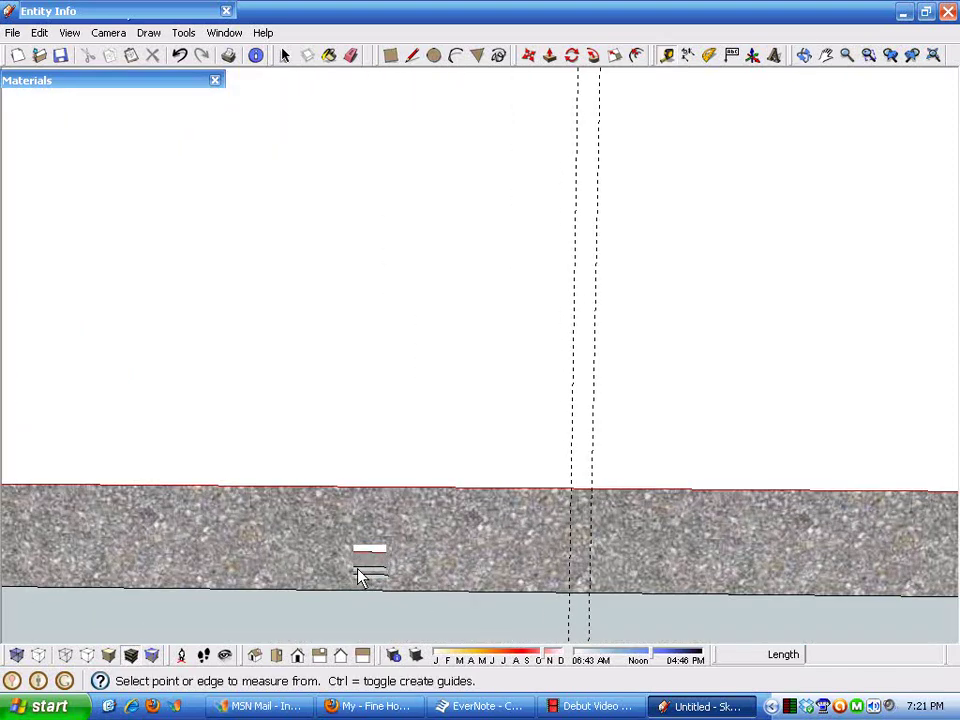
click(421, 488)
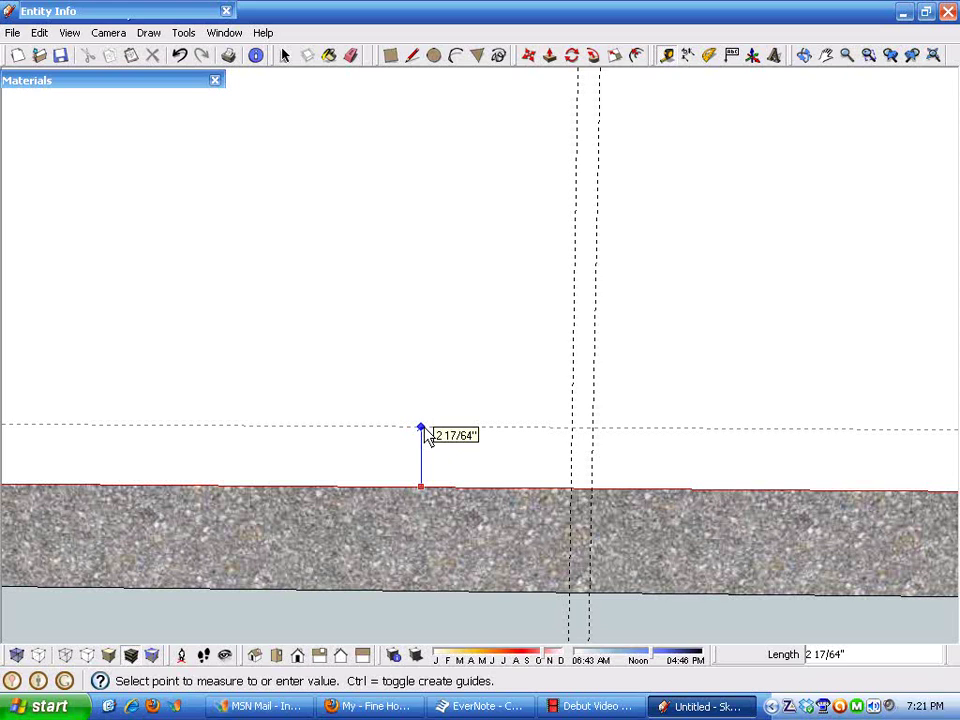
text(.5)
key(Return)
middle_drag(424, 434, 352, 443)
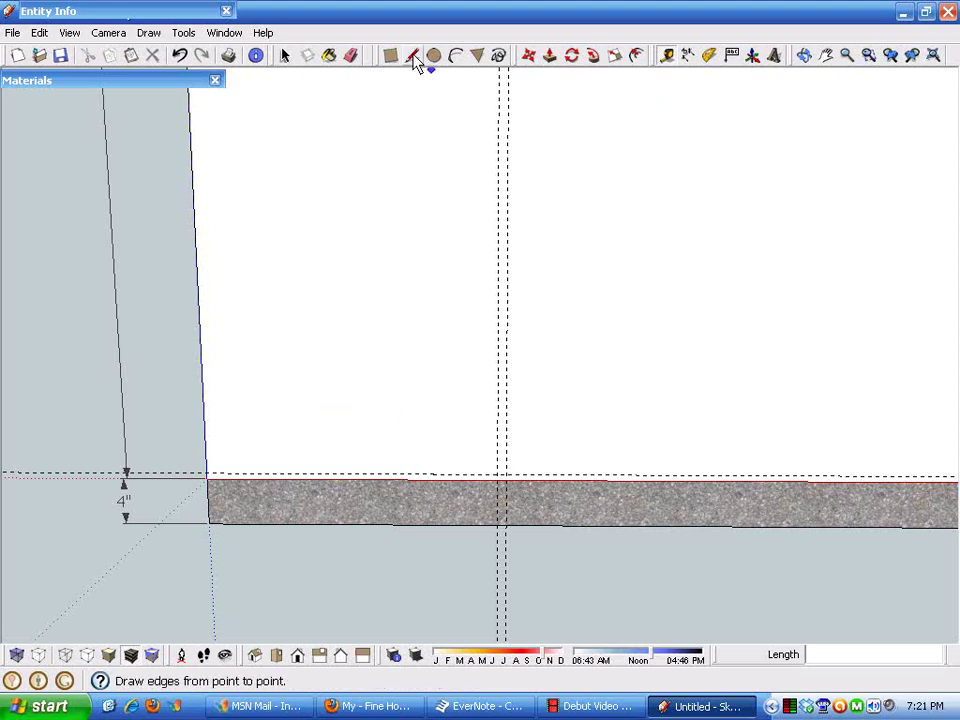
click(688, 58)
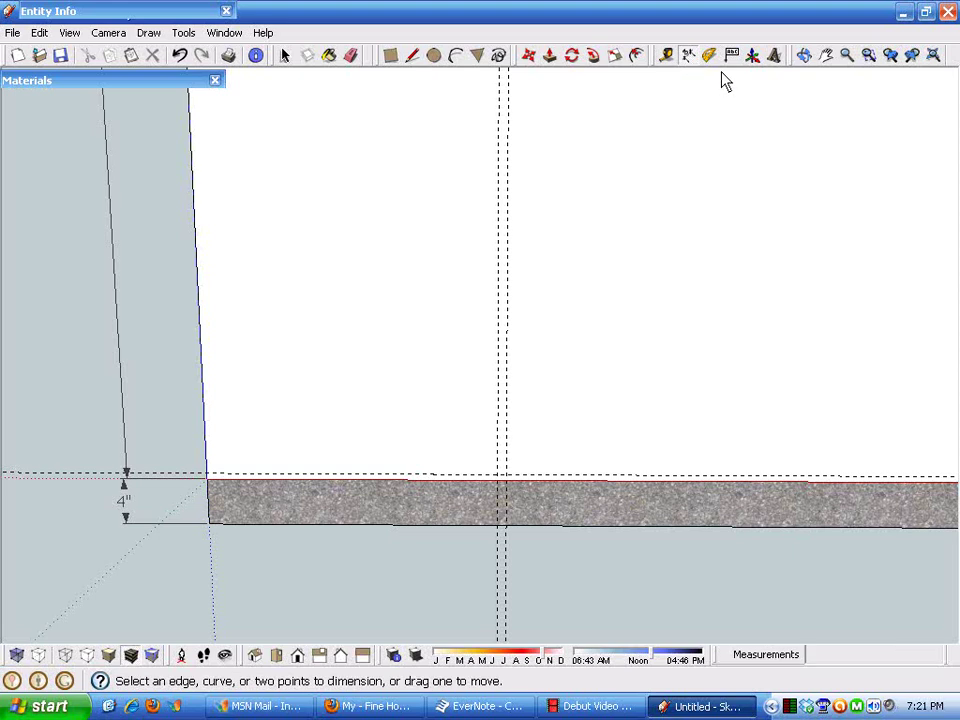
scroll(210, 485, up, 4)
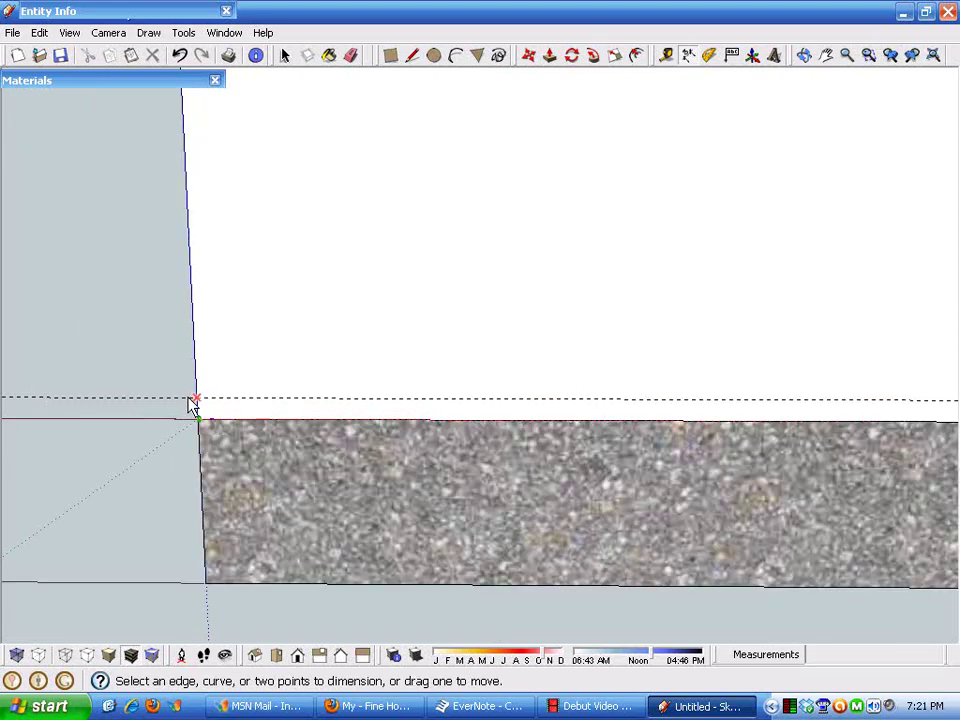
click(195, 402)
scroll(320, 335, down, 3)
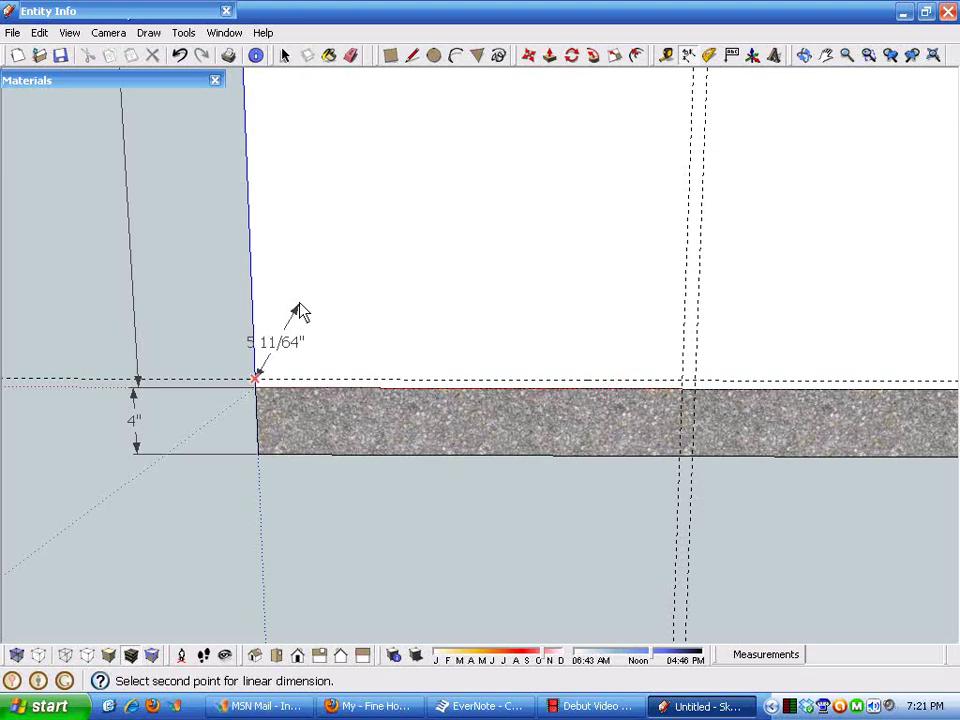
scroll(300, 313, down, 4)
middle_drag(356, 242, 332, 508)
scroll(343, 368, up, 2)
scroll(296, 474, up, 2)
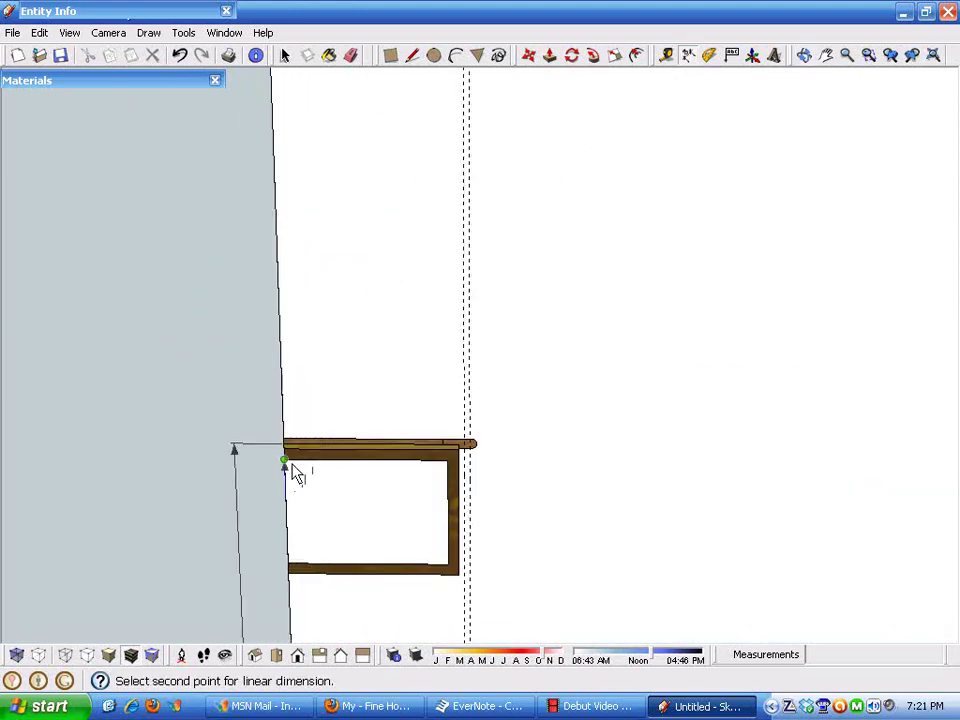
scroll(297, 458, up, 8)
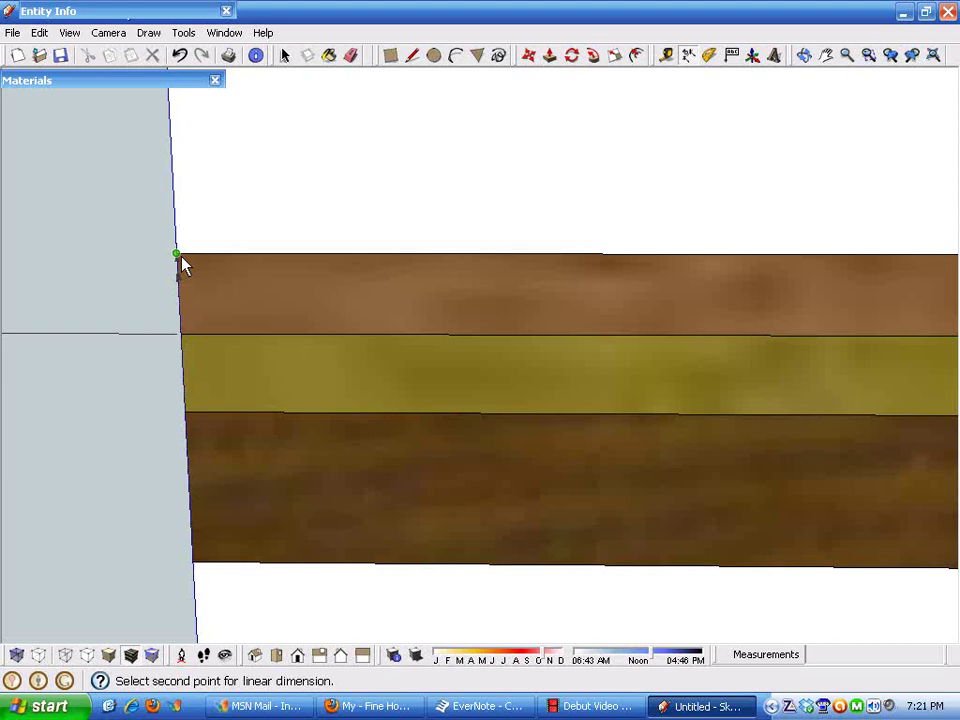
key(Escape)
scroll(536, 189, down, 3)
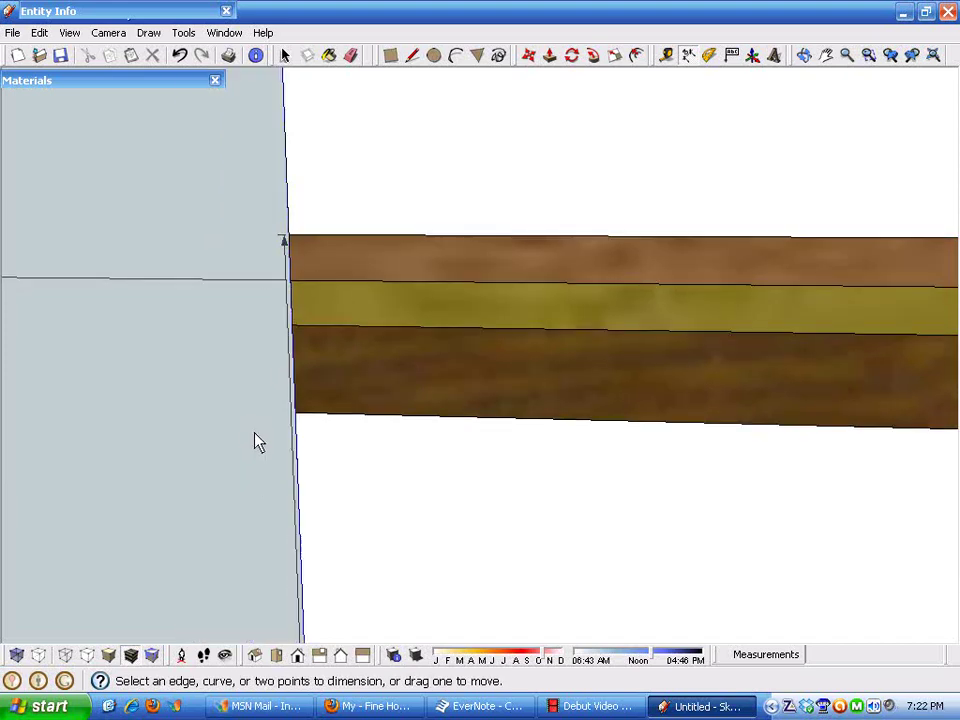
click(297, 489)
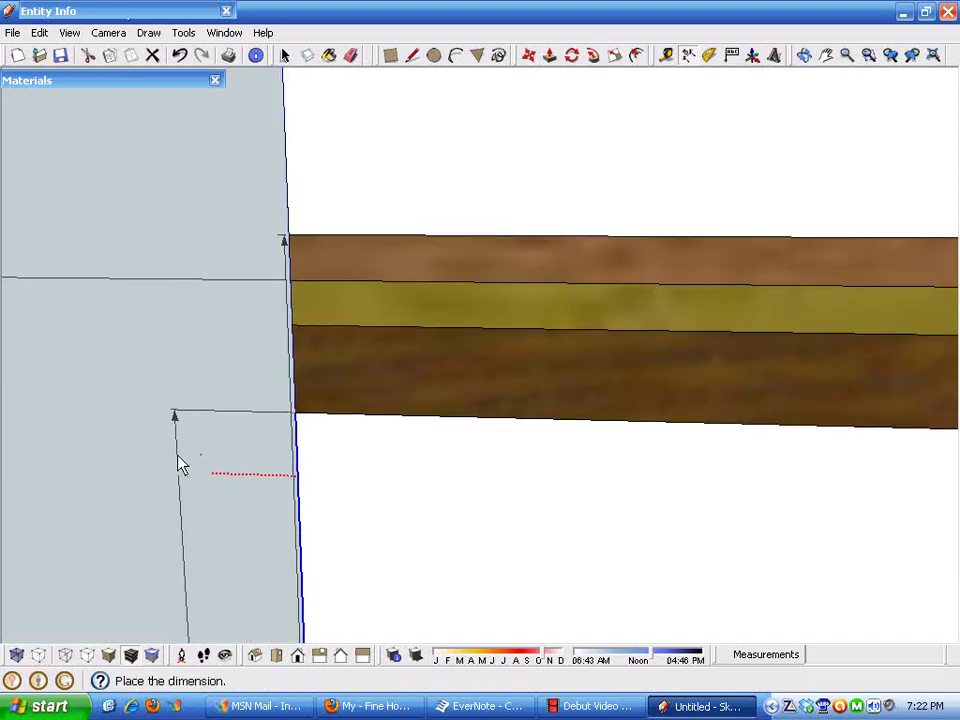
click(180, 463)
click(179, 55)
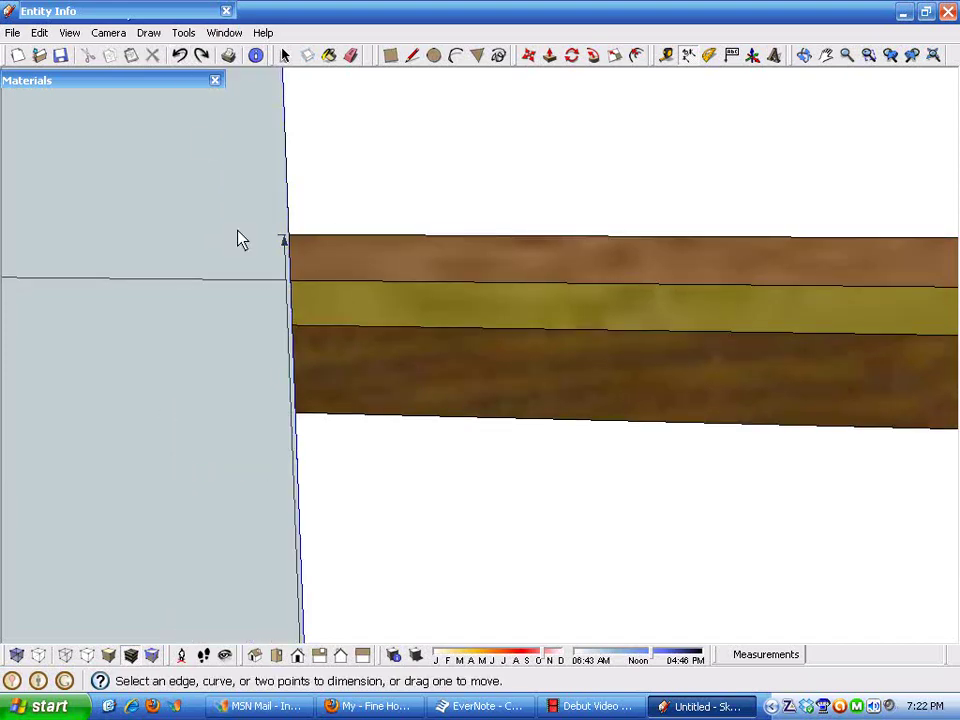
key(space)
click(287, 262)
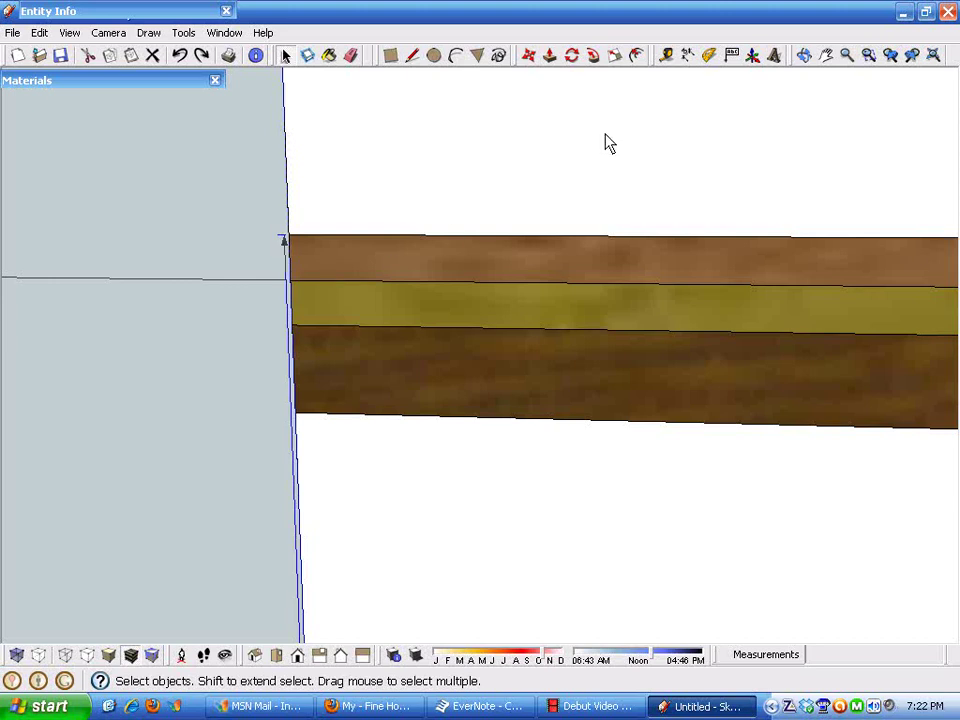
Move the 10' 3 3/4" dimension further left beside the wall
click(530, 60)
click(290, 279)
middle_drag(168, 265, 344, 437)
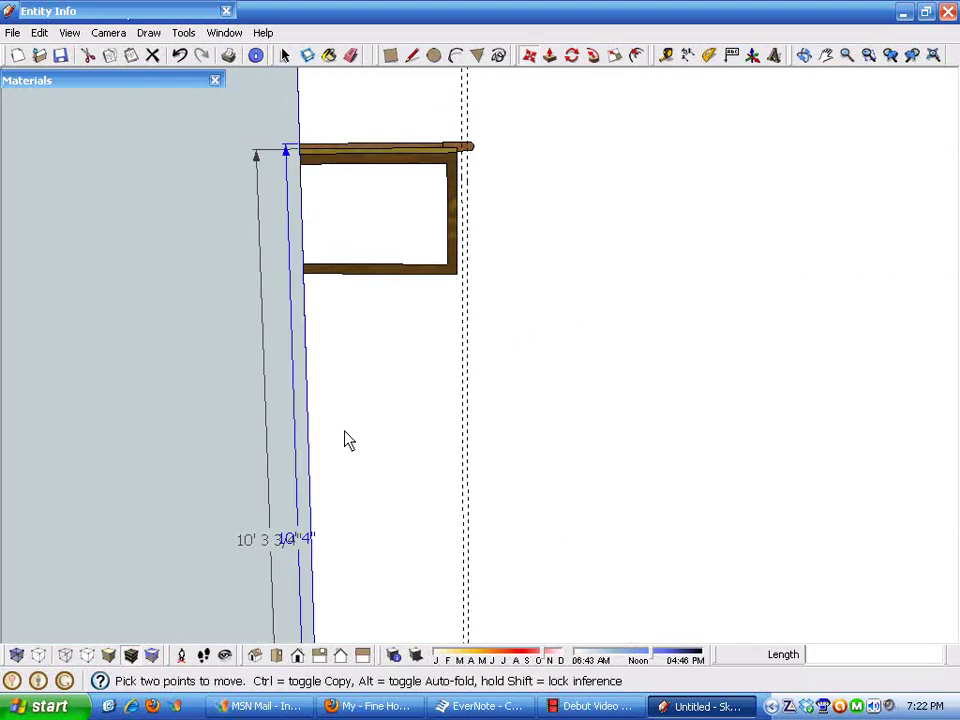
key(space)
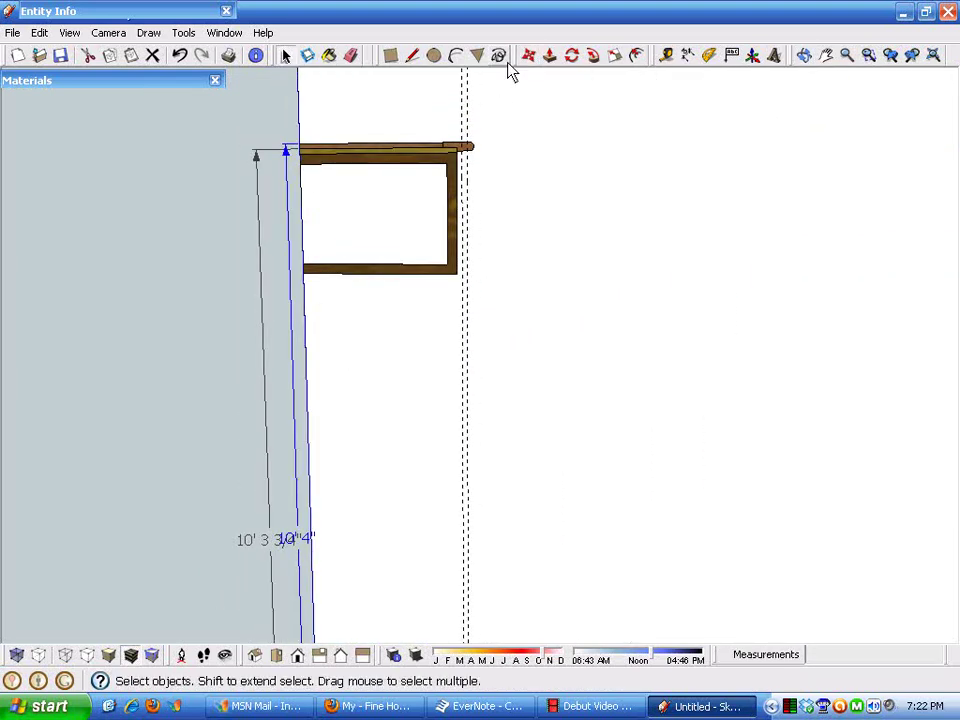
click(263, 306)
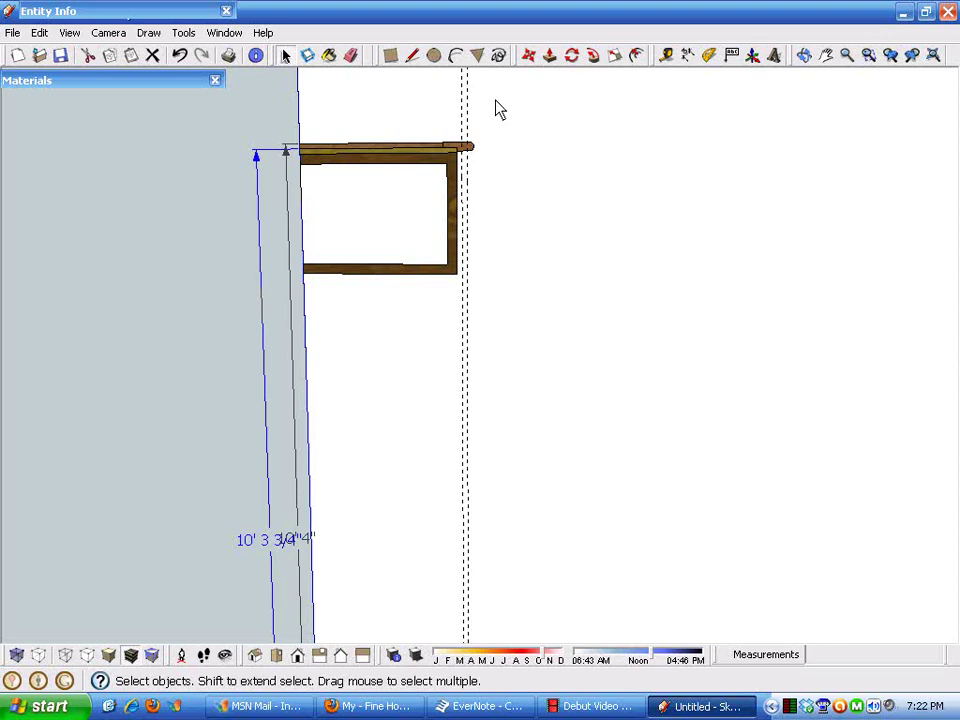
click(530, 58)
click(270, 400)
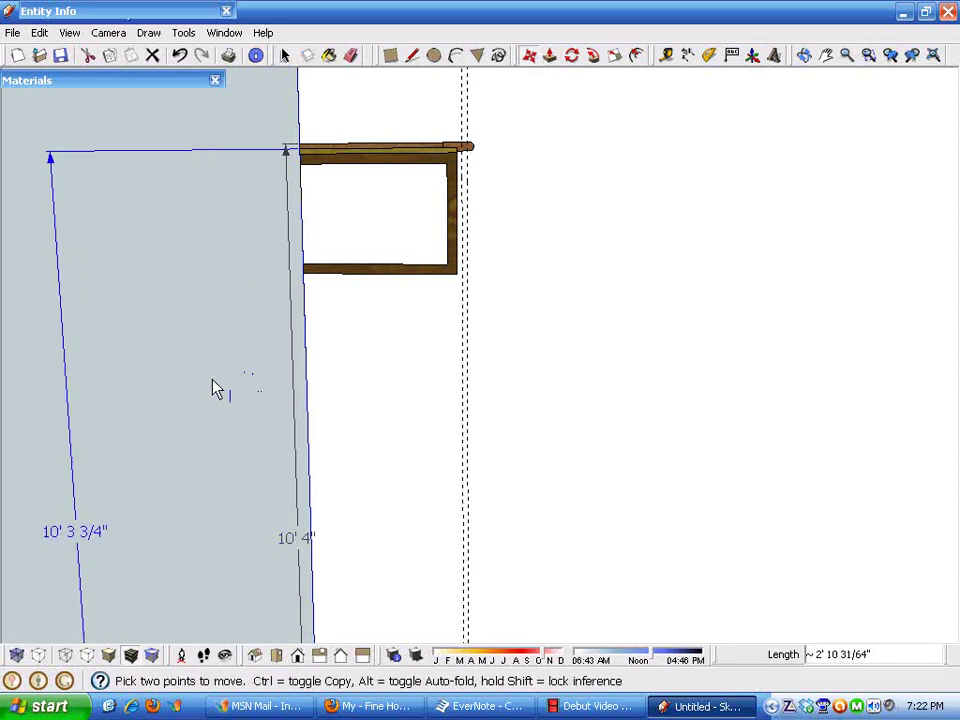
click(240, 373)
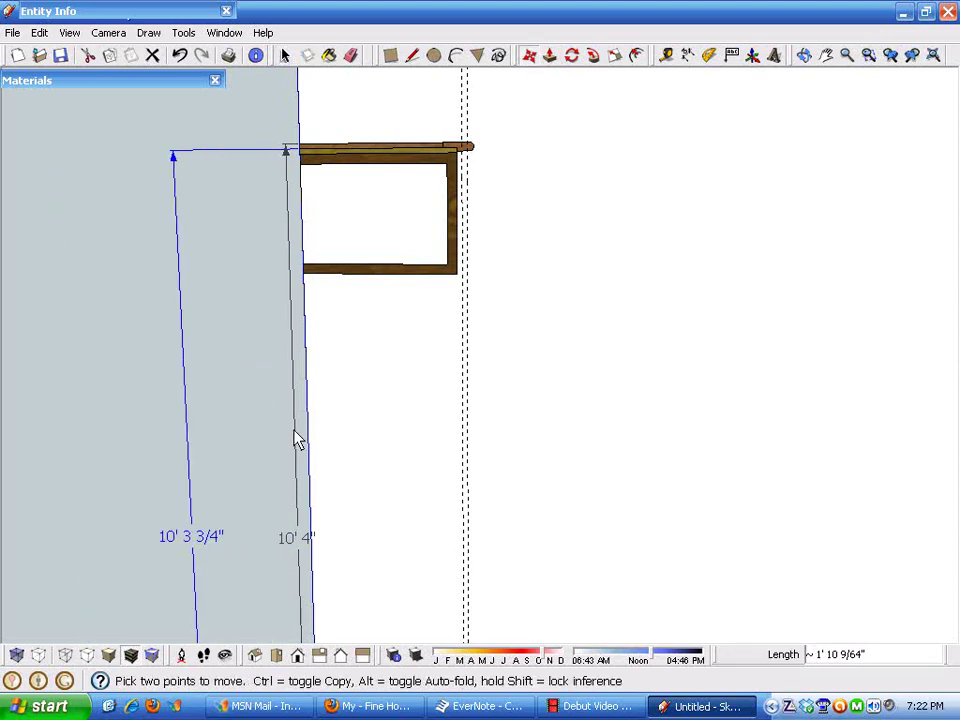
click(281, 429)
key(space)
Move the 10' 4" dimension left to sit beside the 10' 3 3/4" one
click(296, 429)
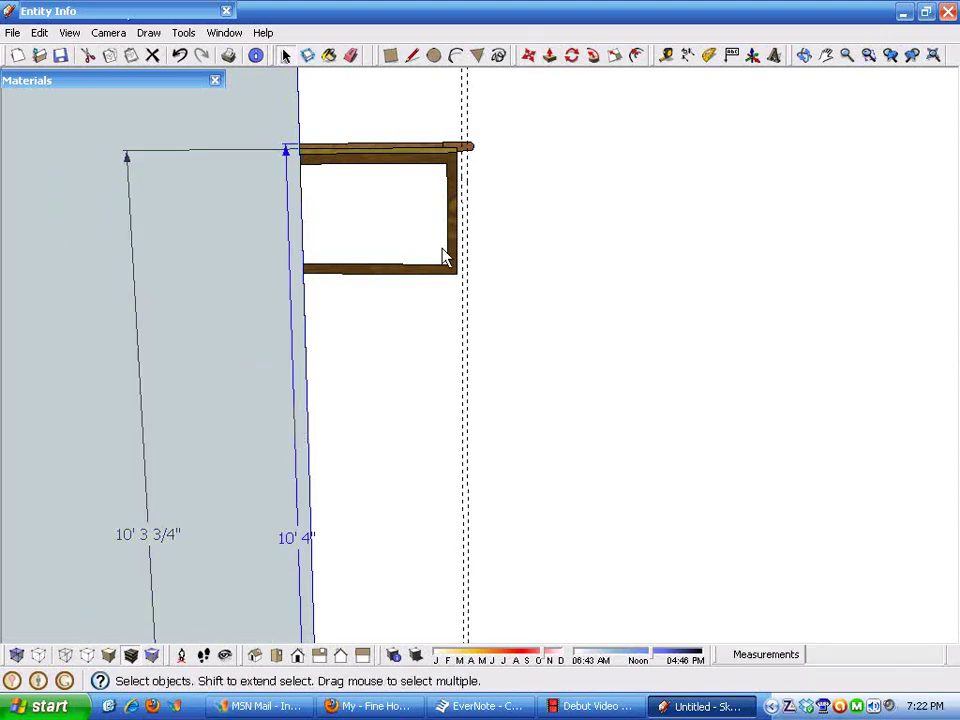
click(530, 56)
click(305, 482)
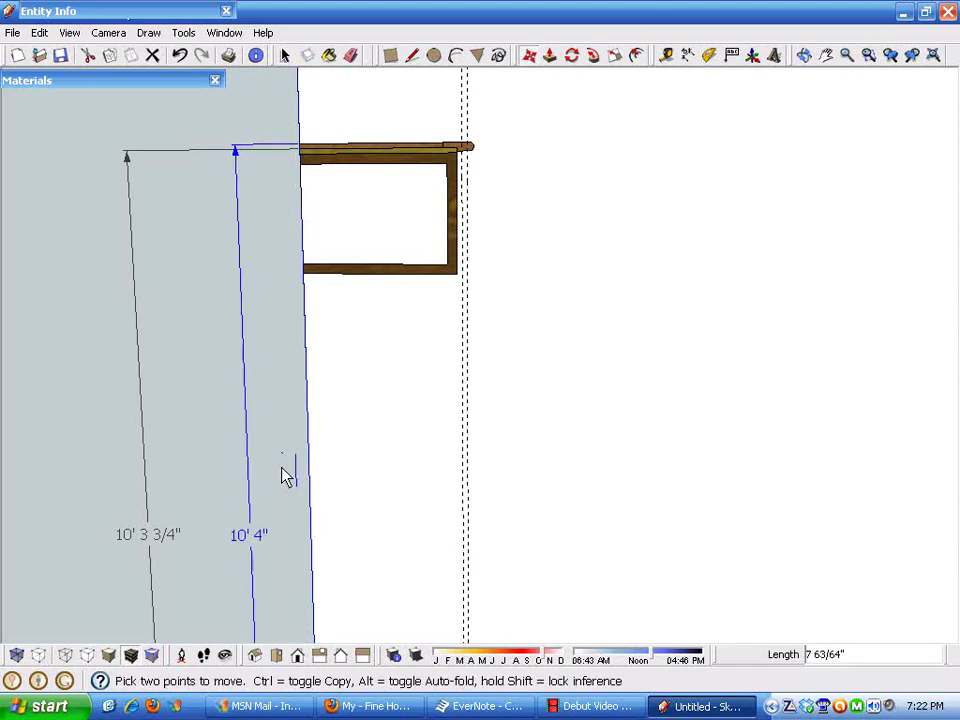
click(285, 476)
key(space)
scroll(197, 393, down, 5)
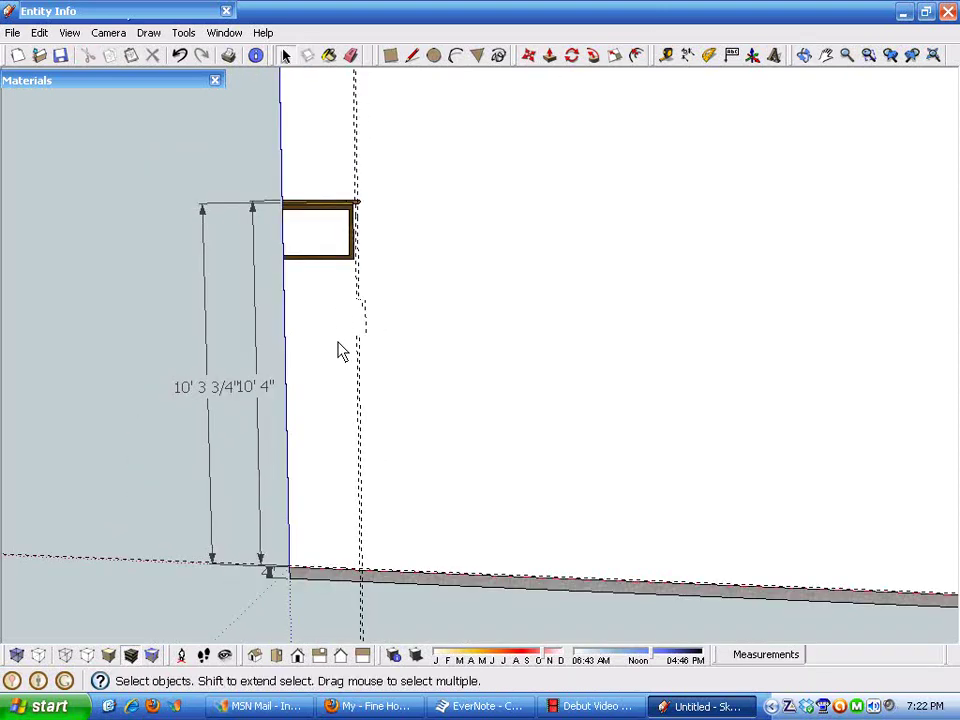
Window-select the wall, edges and dimensions and Make Group from them
mouse_move(339, 349)
middle_down()
mouse_move(255, 437)
mouse_move(268, 399)
mouse_move(249, 399)
mouse_move(265, 408)
middle_up()
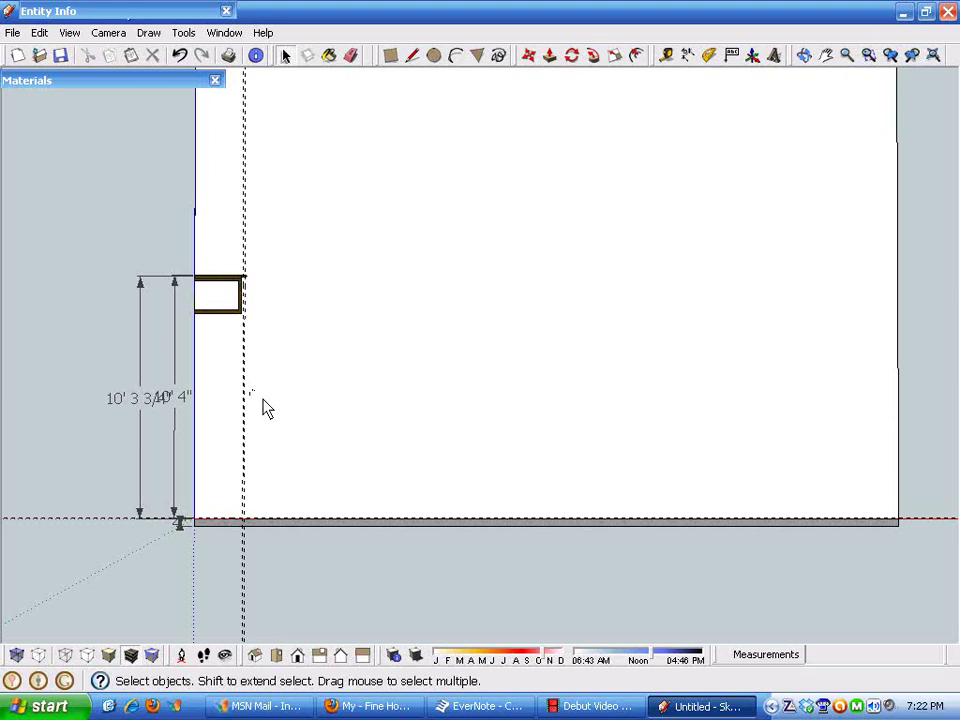
scroll(206, 409, up, 4)
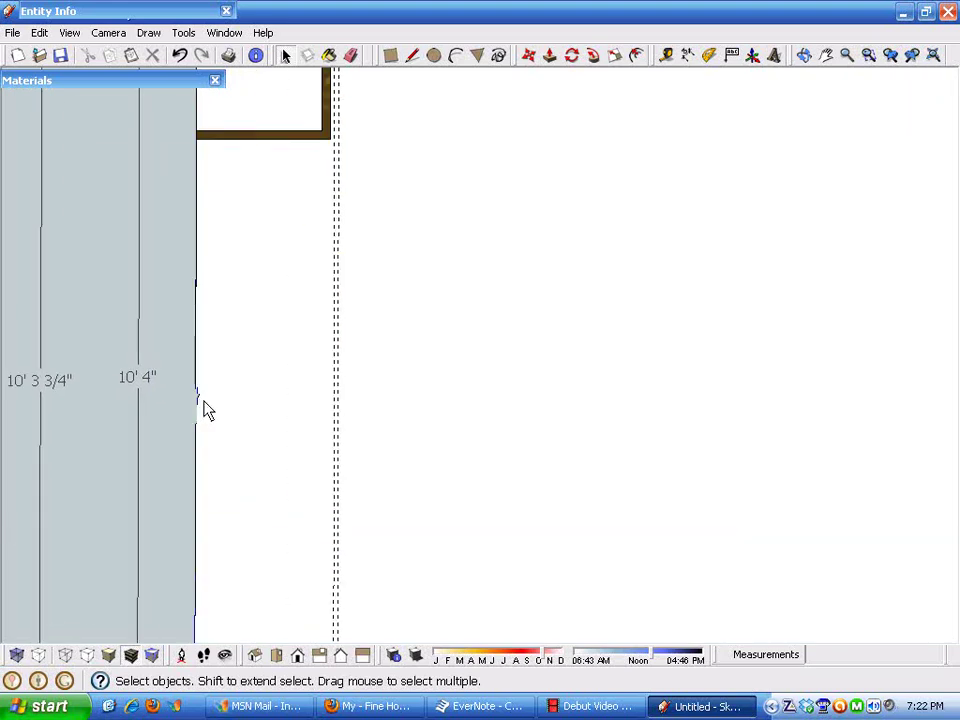
scroll(266, 246, down, 5)
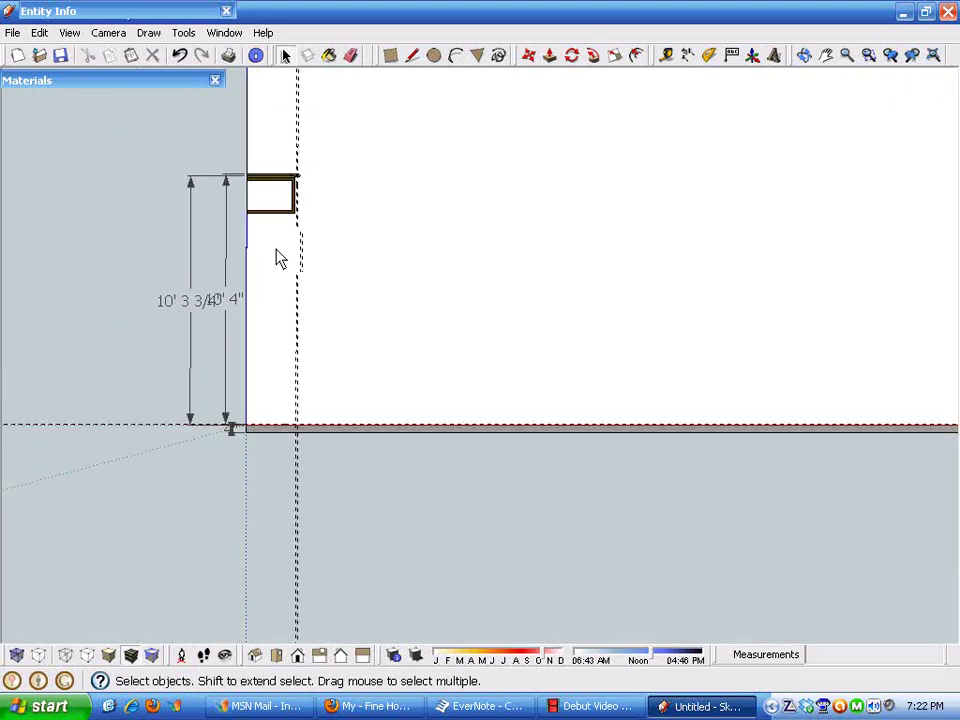
mouse_move(276, 257)
middle_down()
mouse_move(403, 287)
mouse_move(395, 291)
mouse_move(411, 317)
mouse_move(373, 274)
middle_up()
scroll(395, 291, down, 2)
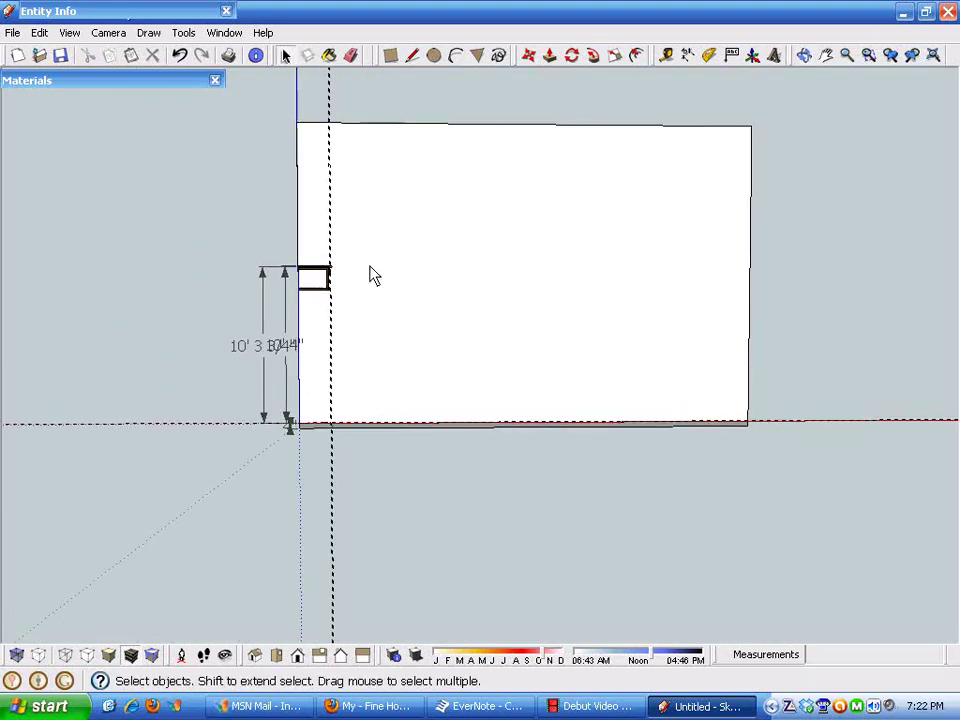
scroll(850, 188, down, 1)
drag(851, 148, 189, 517)
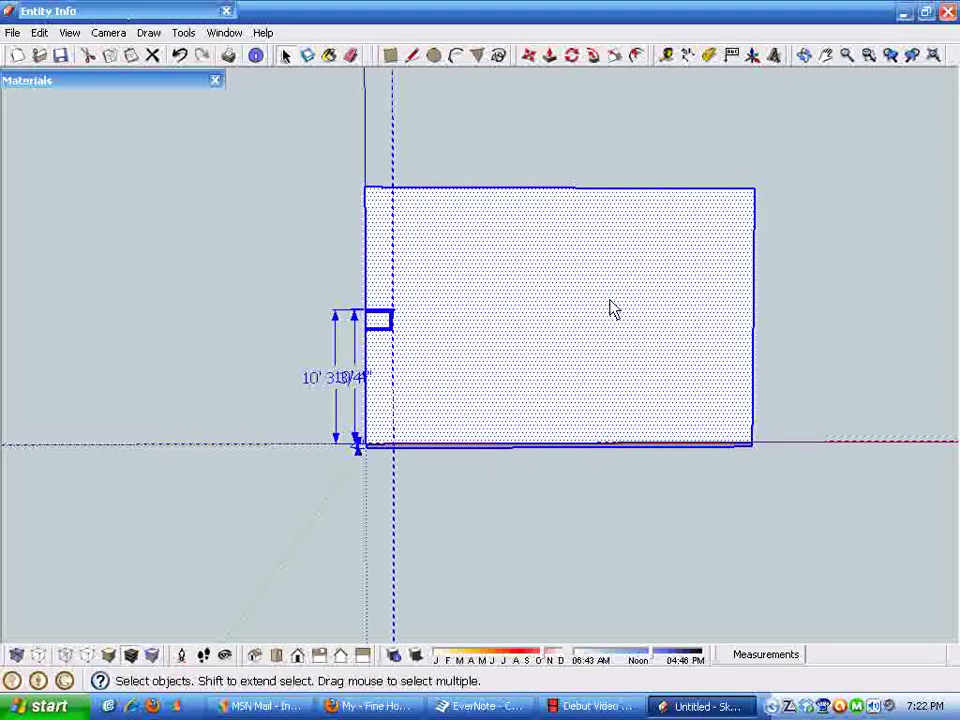
right_click(520, 346)
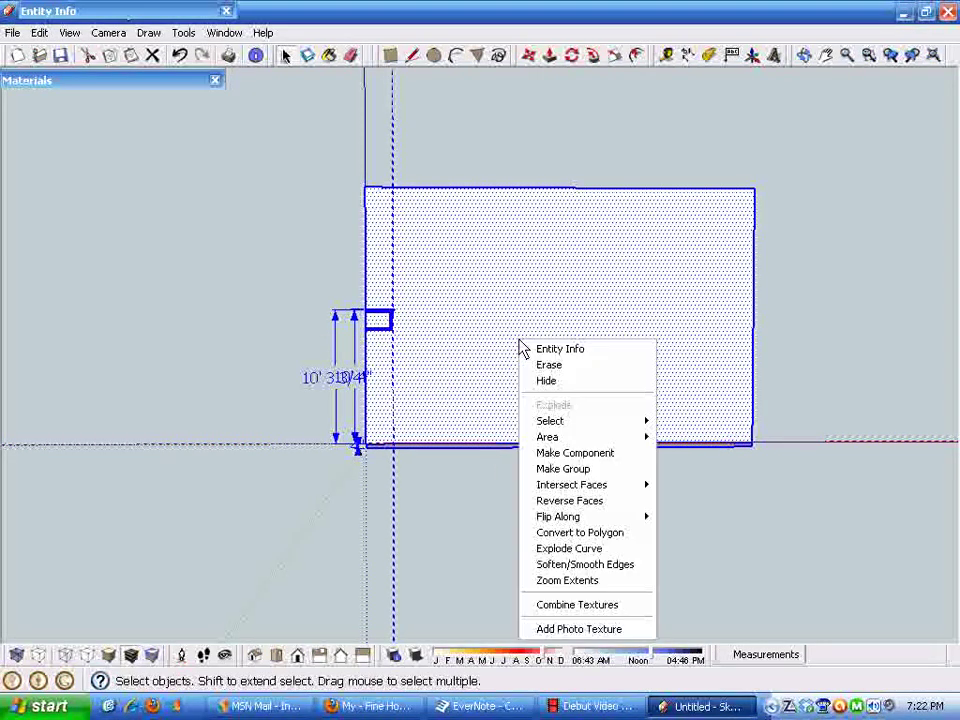
click(560, 468)
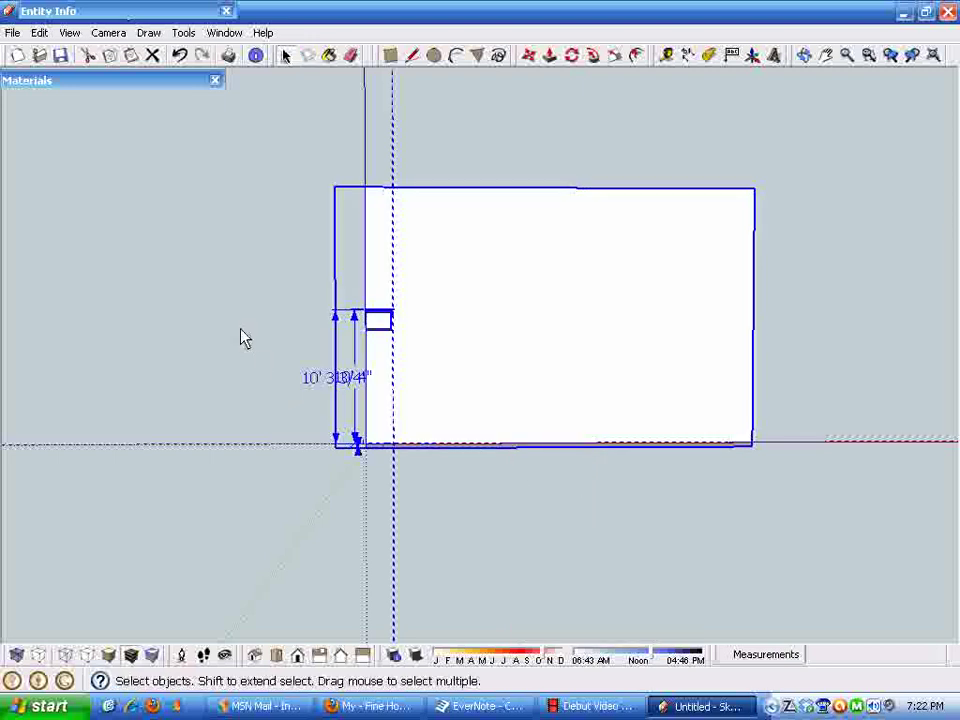
Orbit around the grouped model, then switch to the Debut Video Capture window
scroll(336, 317, up, 5)
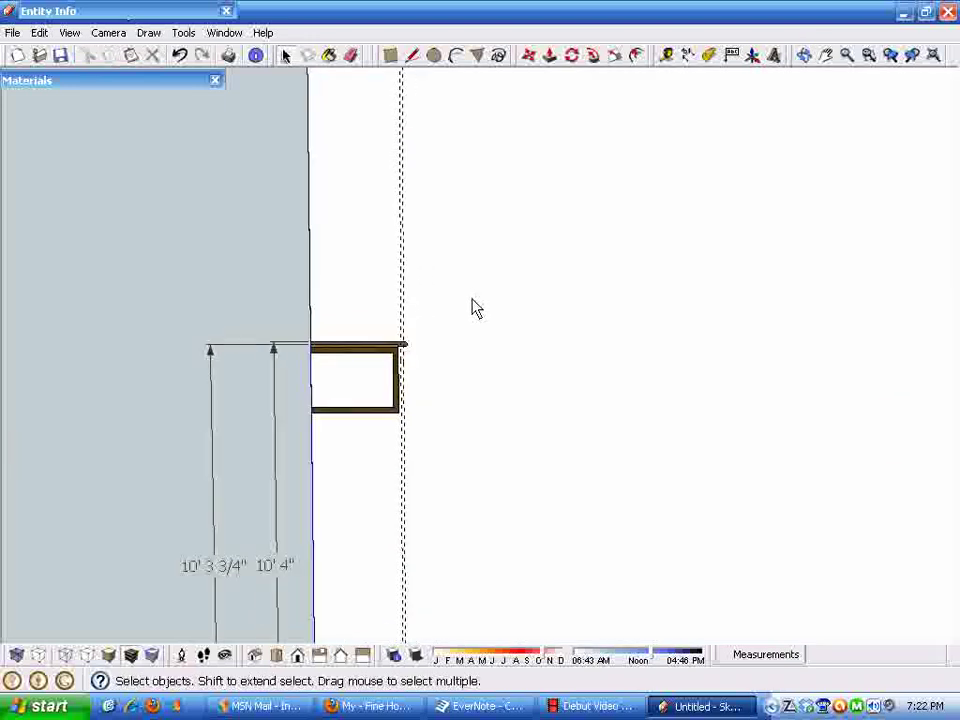
scroll(439, 366, up, 2)
scroll(360, 377, down, 4)
mouse_move(253, 289)
middle_down()
mouse_move(254, 375)
mouse_move(294, 384)
mouse_move(279, 416)
mouse_move(286, 398)
mouse_move(295, 418)
middle_up()
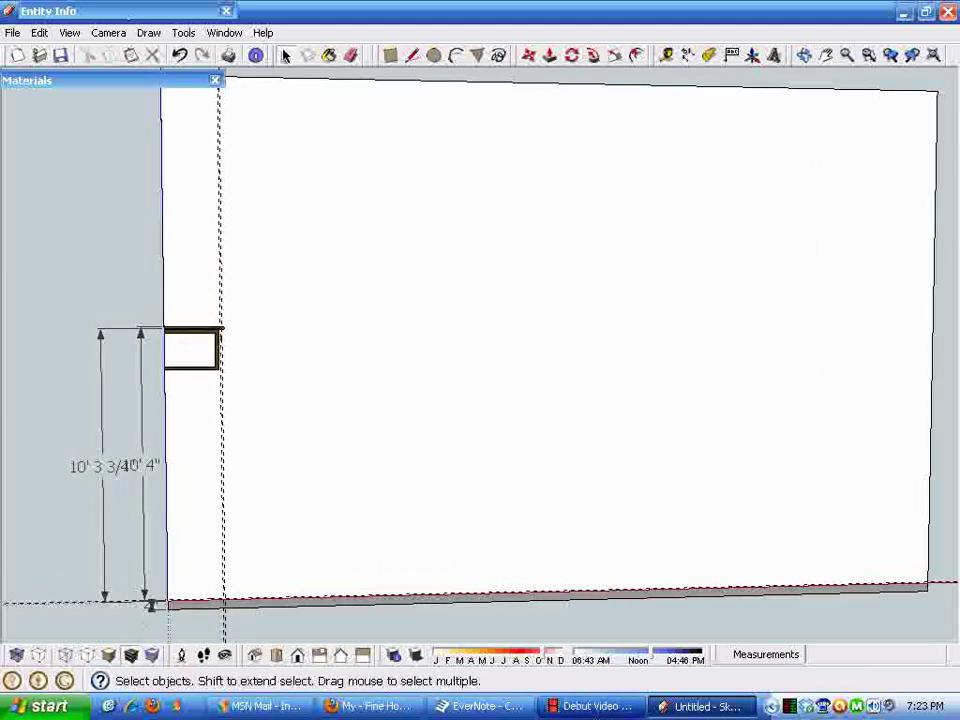
click(594, 706)
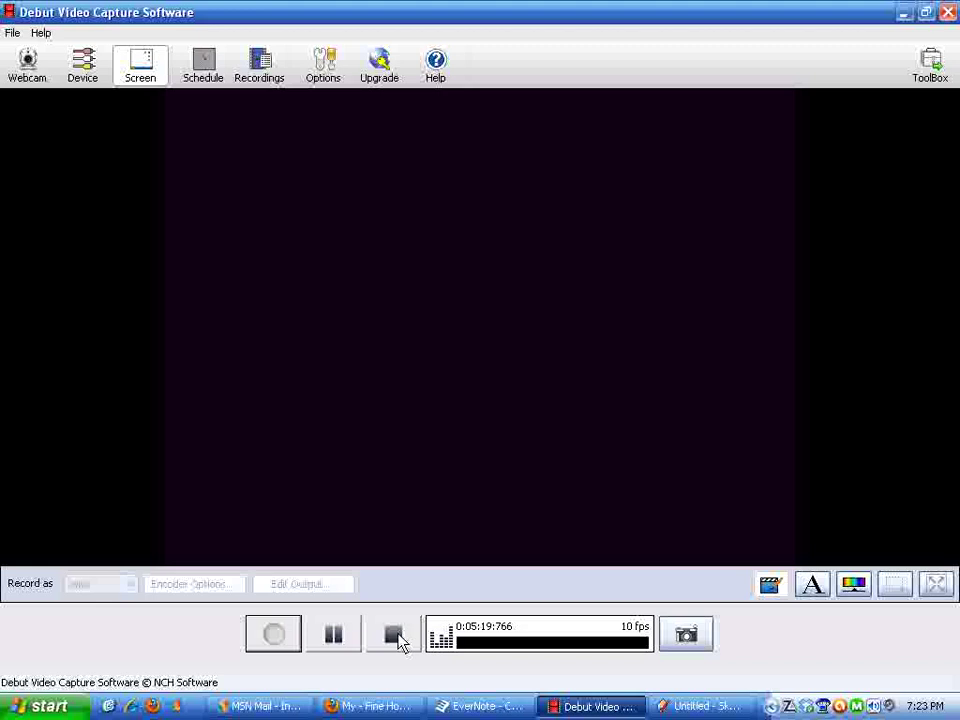